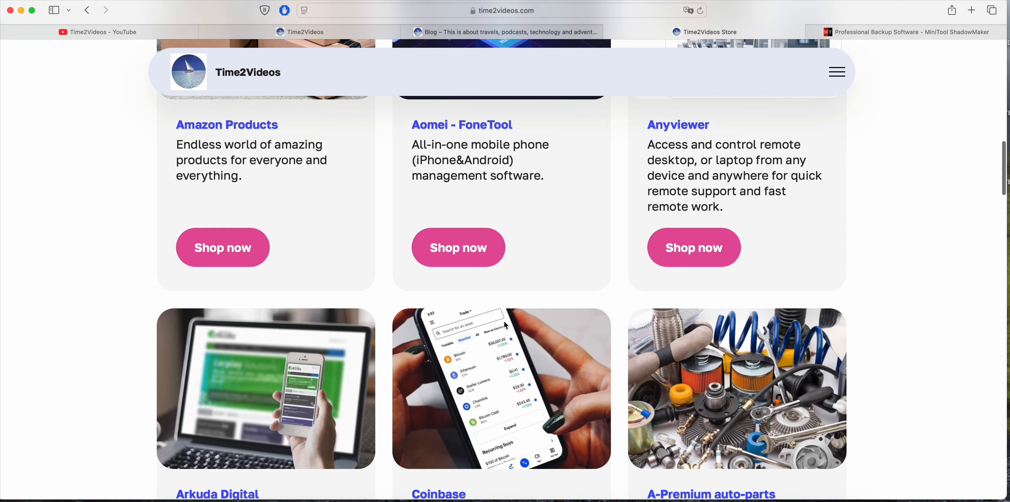
scroll(506, 325, down, 15)
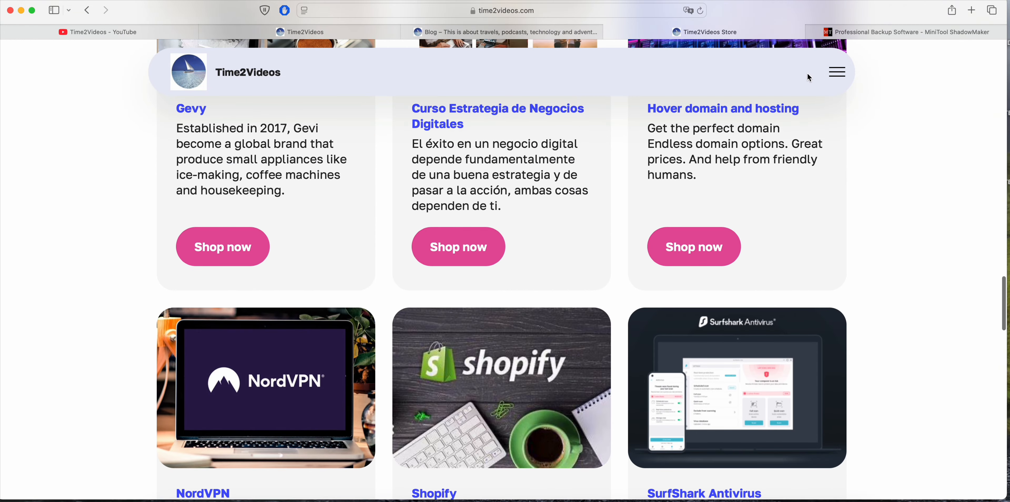
Browse the Time2Videos store and the MiniTool ShadowMaker product page, examining its editions and main features.
click(876, 31)
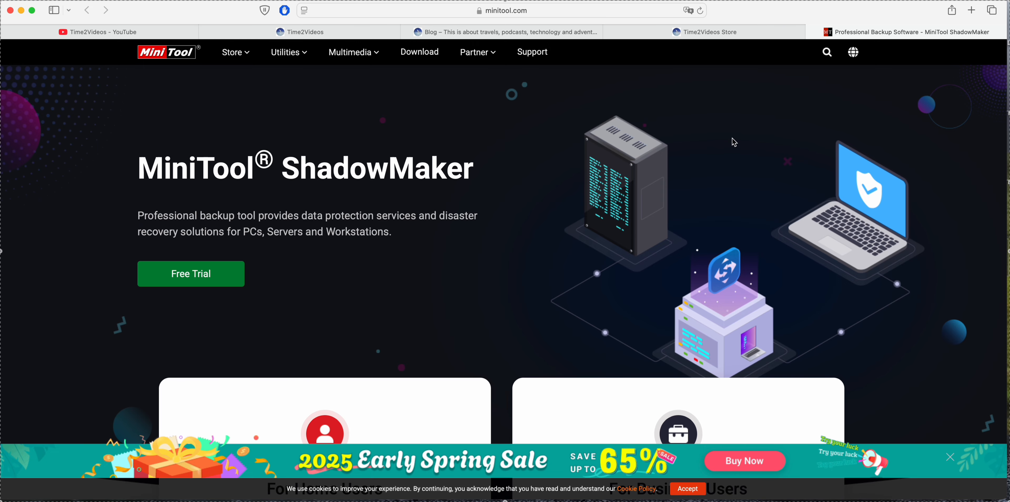
scroll(700, 148, down, 5)
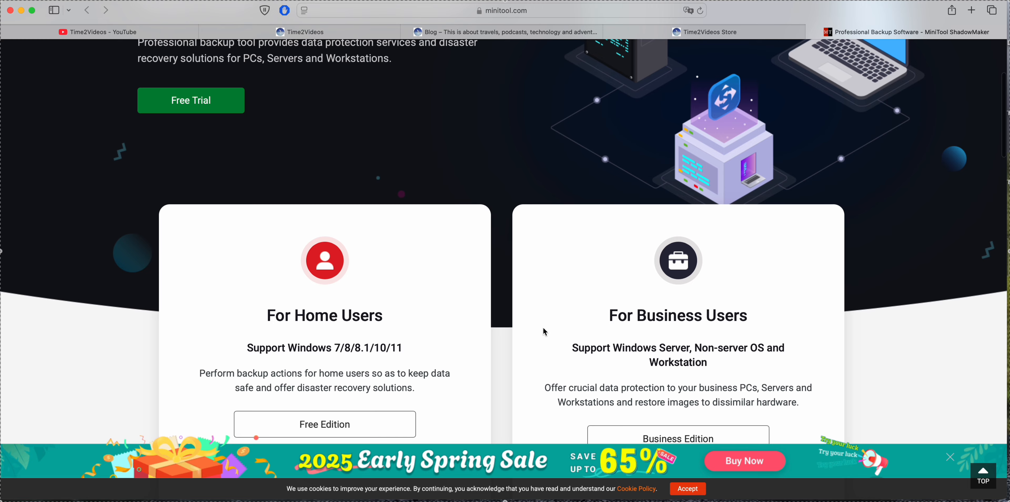
scroll(596, 330, down, 8)
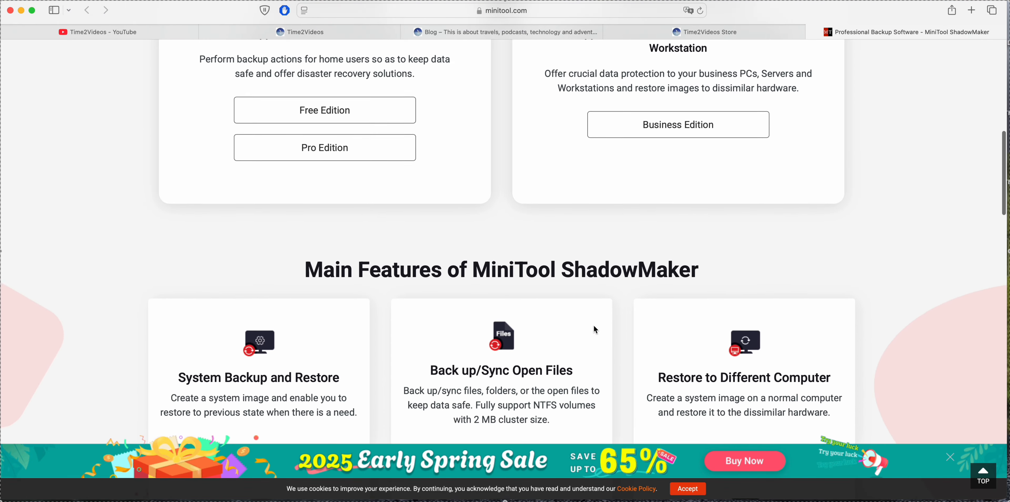
scroll(596, 329, down, 5)
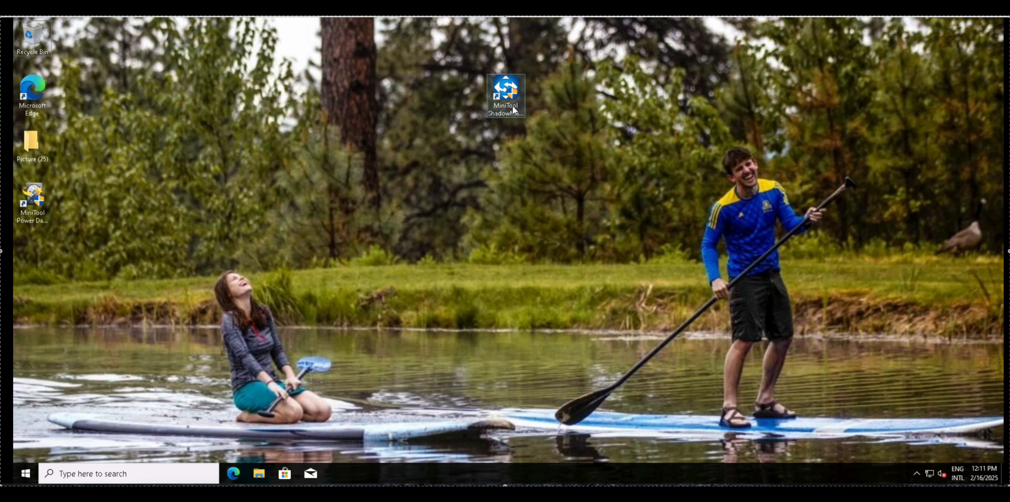
Switch to the Windows desktop, launch MiniTool ShadowMaker and dismiss its promotional pop-up.
double_click(505, 94)
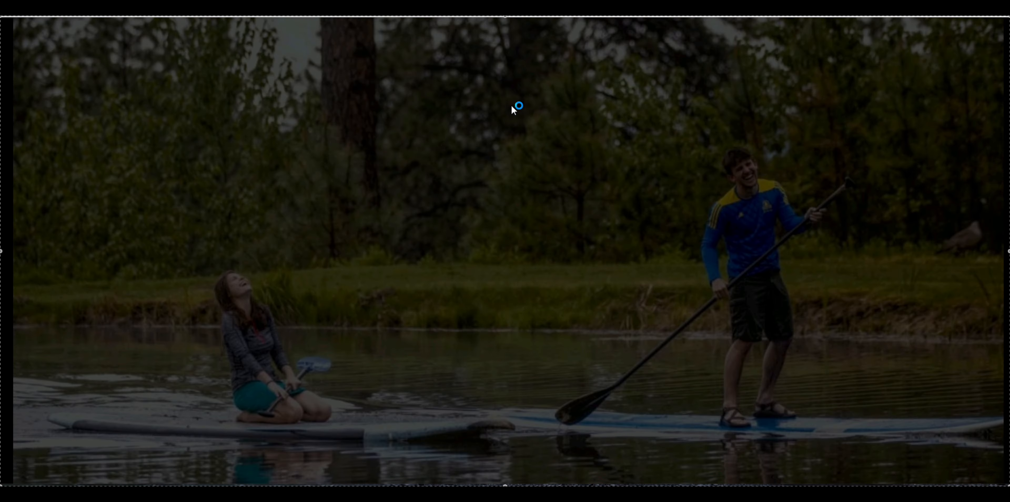
click(477, 318)
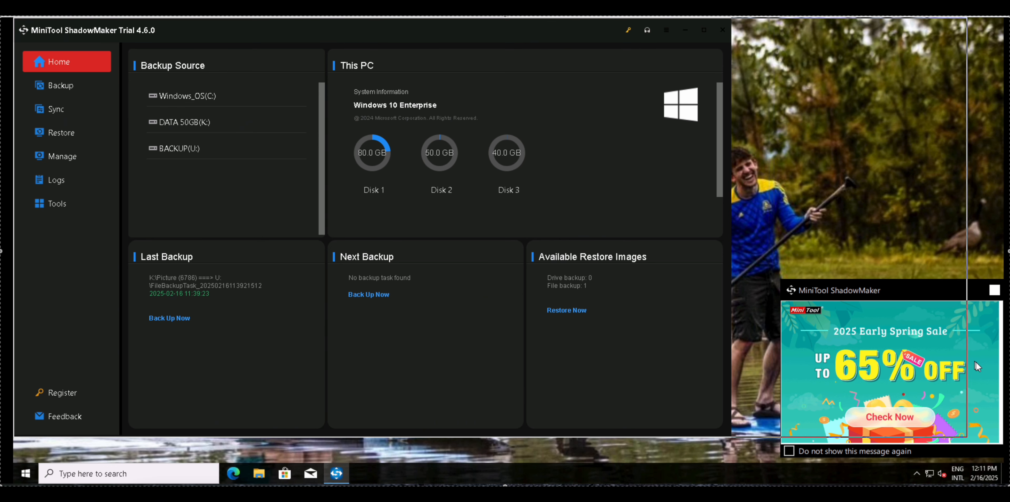
click(995, 290)
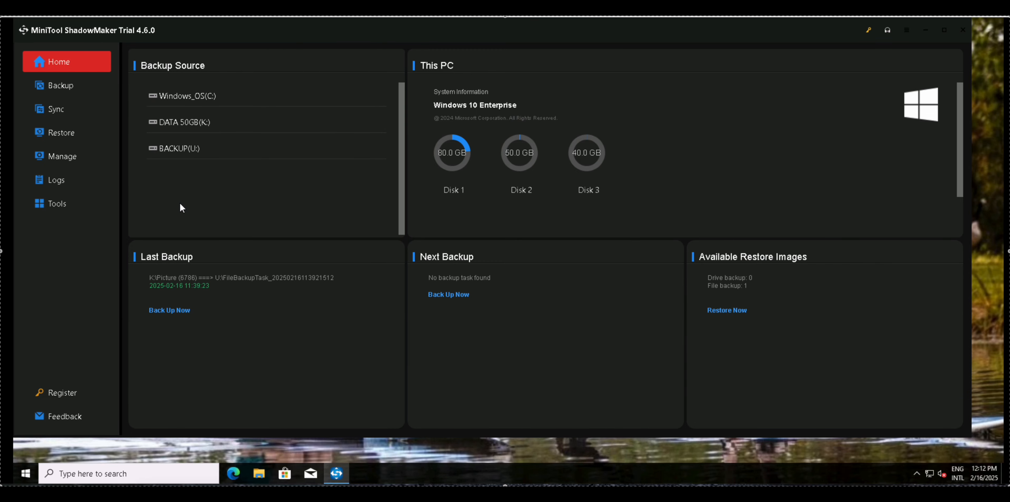
Set up a backup with Disk and Partitions as the source type and the BACKUP (U:) drive as the destination.
click(64, 83)
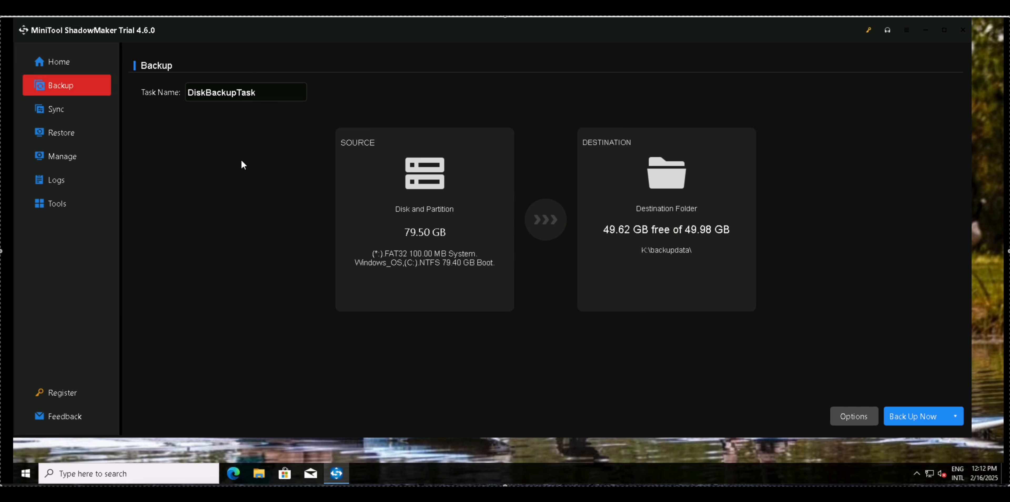
click(390, 165)
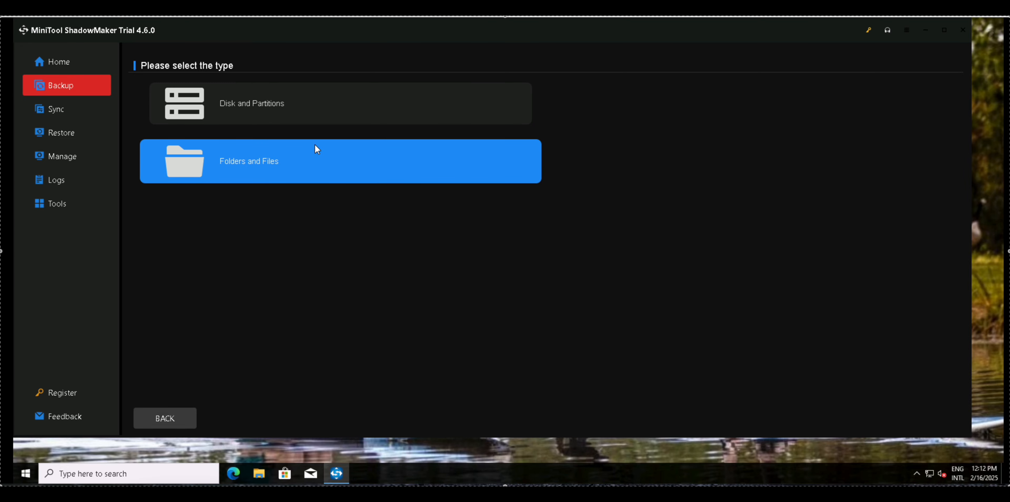
click(309, 110)
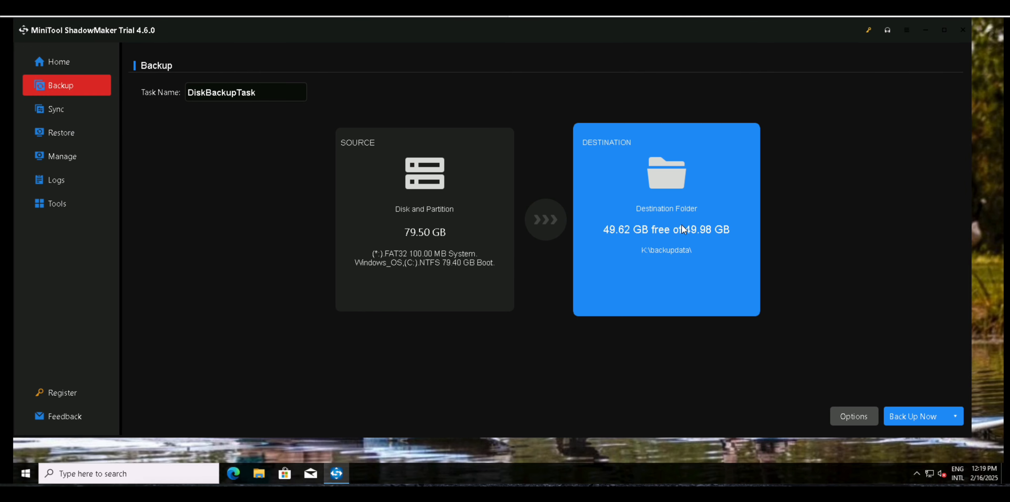
click(681, 225)
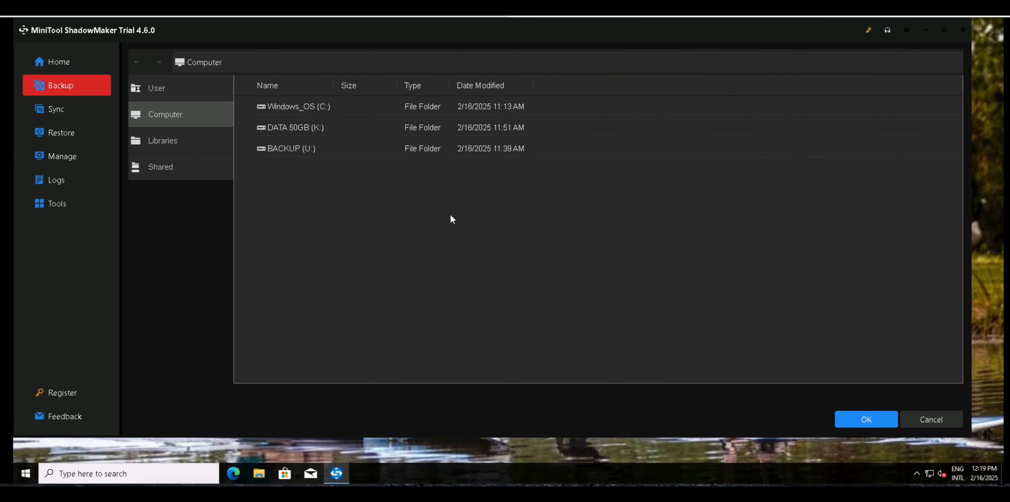
click(299, 153)
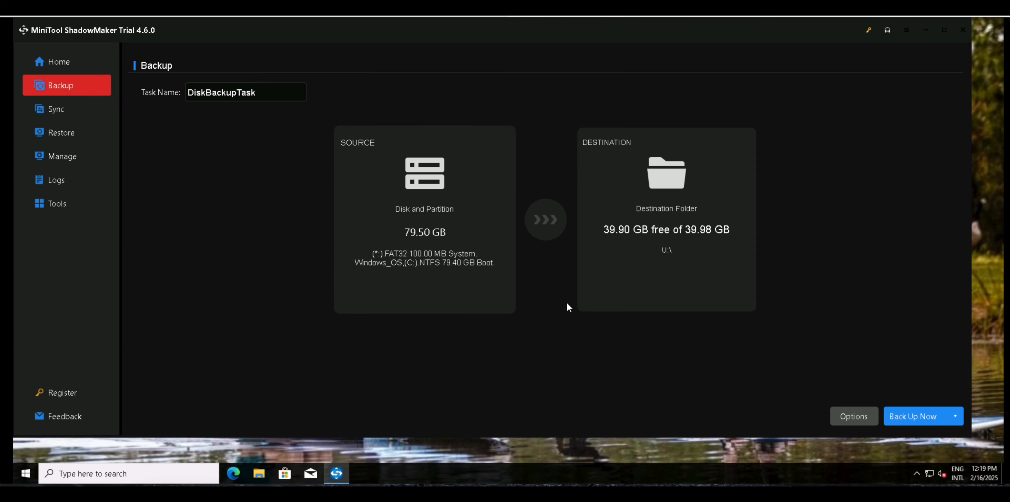
Open the disk backup options and review the image creation mode, file size and compression settings.
click(956, 416)
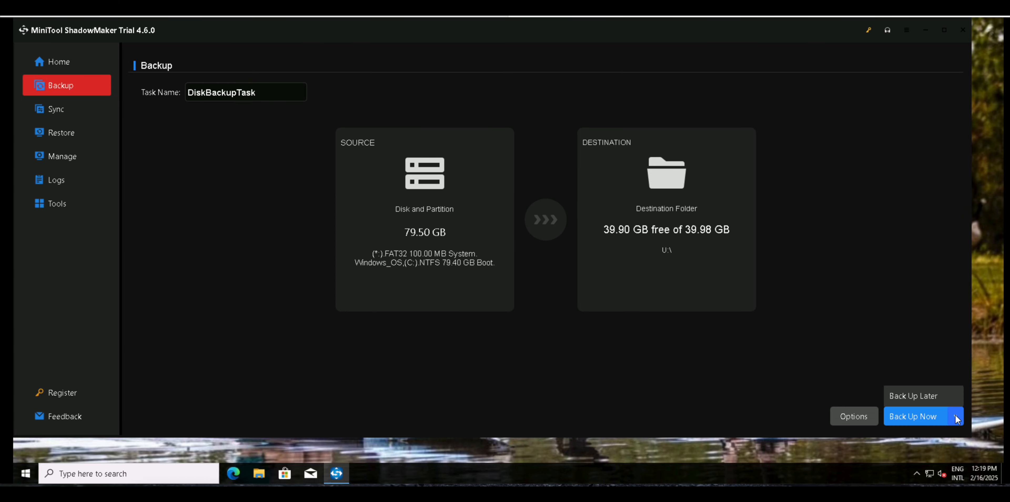
click(853, 420)
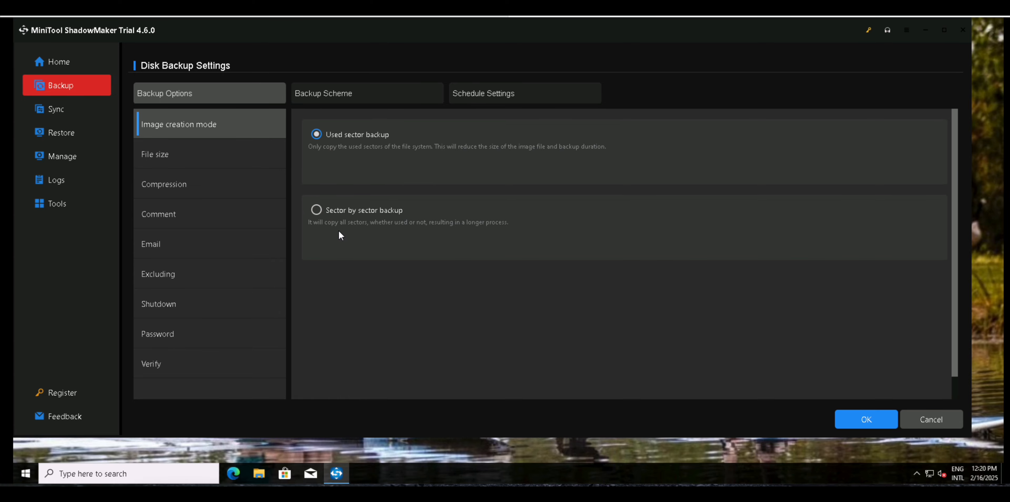
click(200, 149)
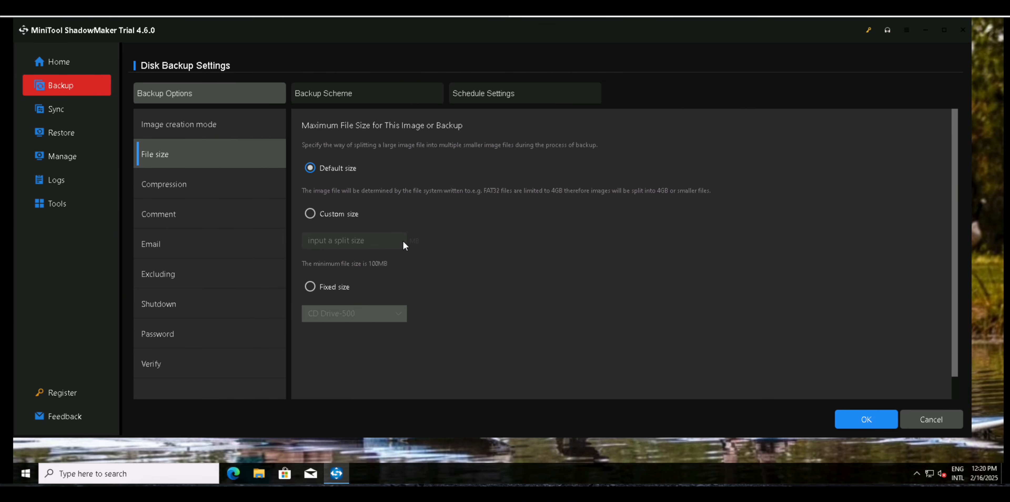
click(174, 190)
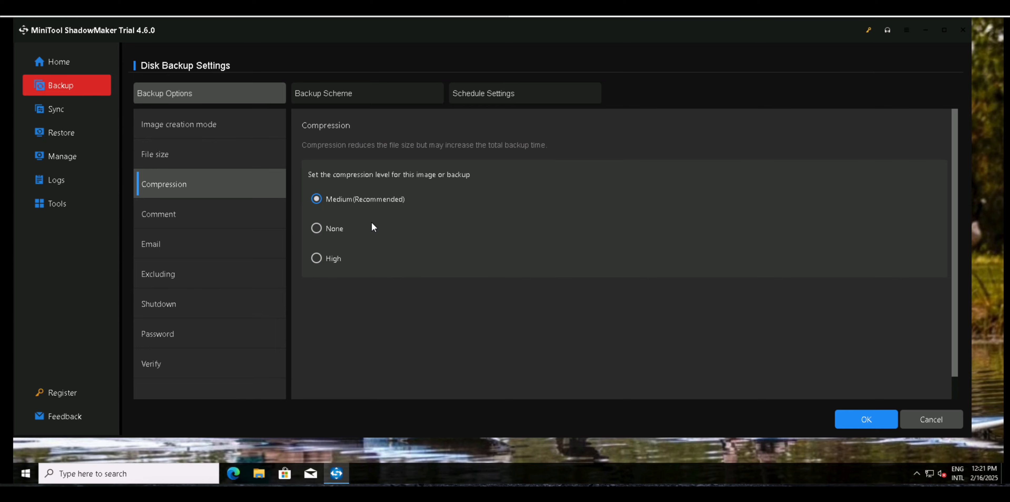
Add the backup comment "This is the important backup of all my data".
click(171, 219)
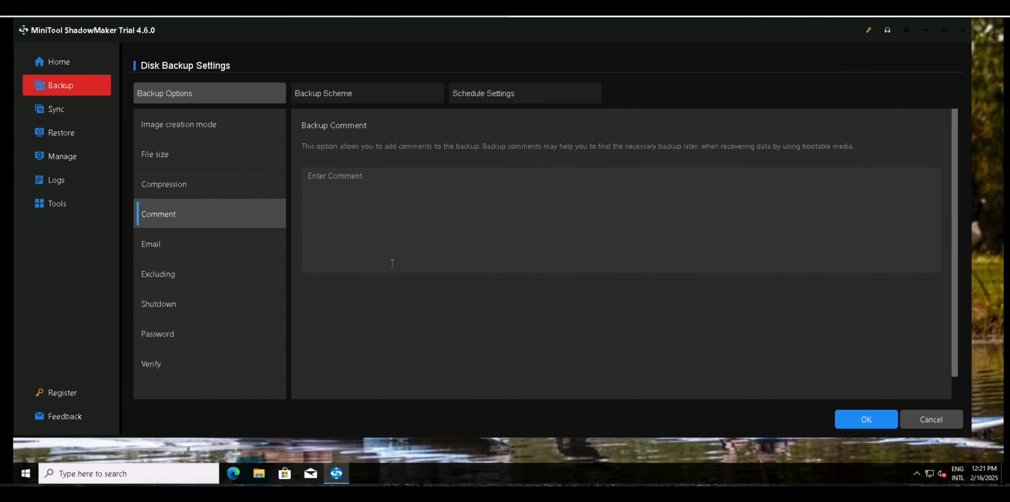
click(387, 211)
text(This is the important backup of al)
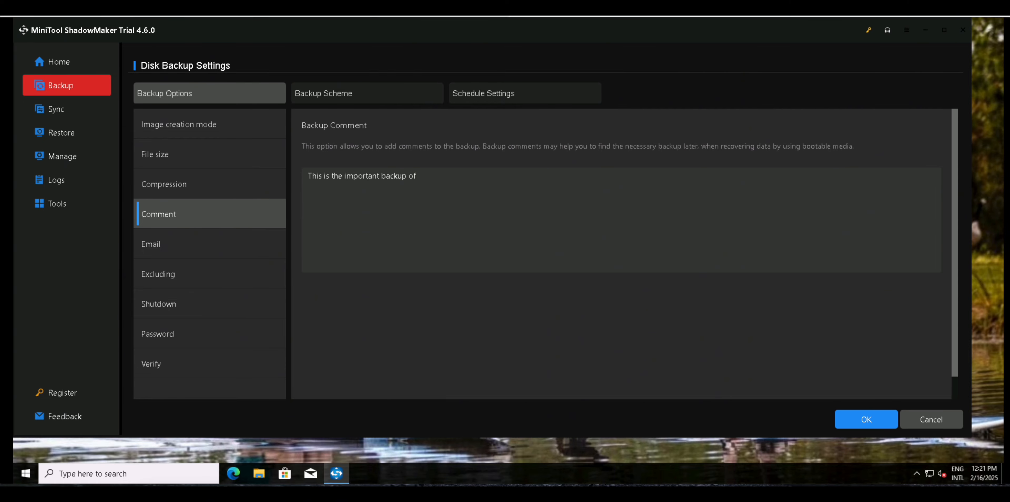
key(BackSpace)
text(l my data)
Enable email notification for the backup and turn on SMTP authentication, leaving the address and username fields empty.
click(264, 251)
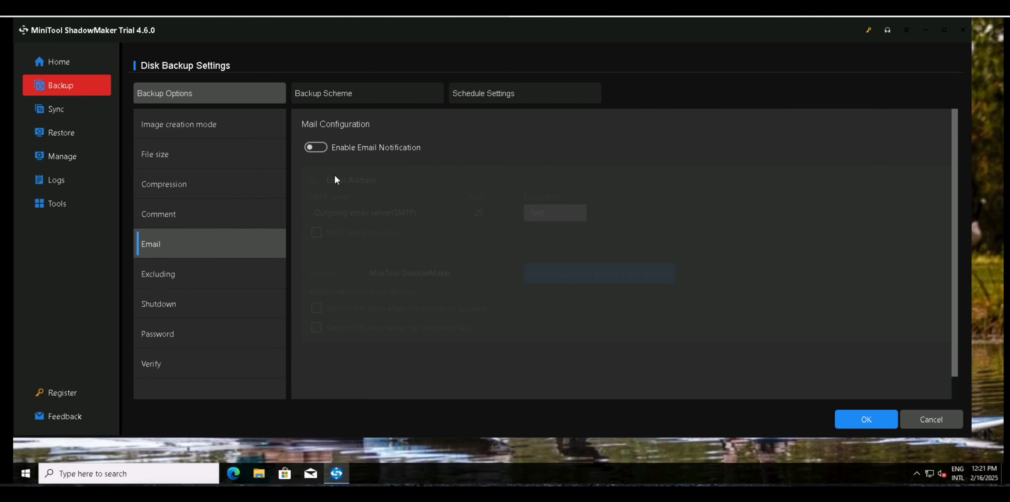
click(325, 148)
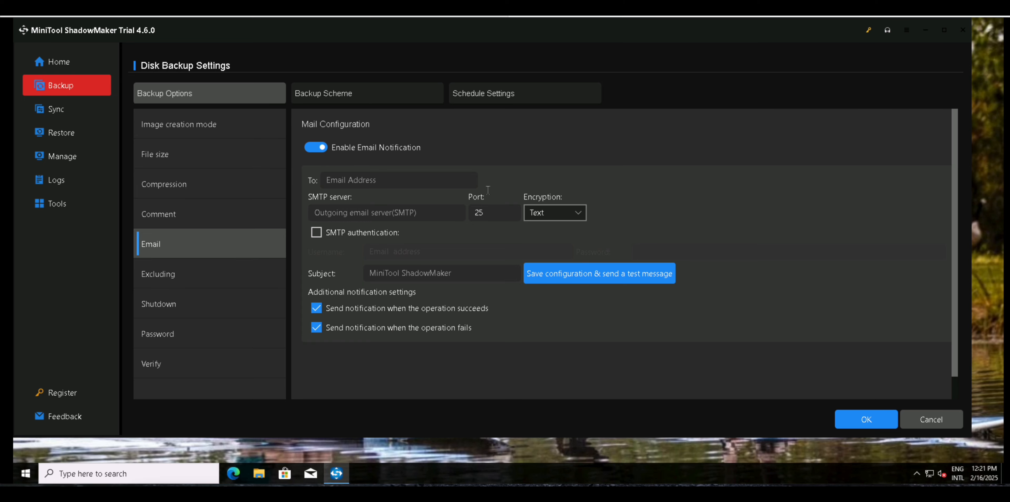
click(442, 181)
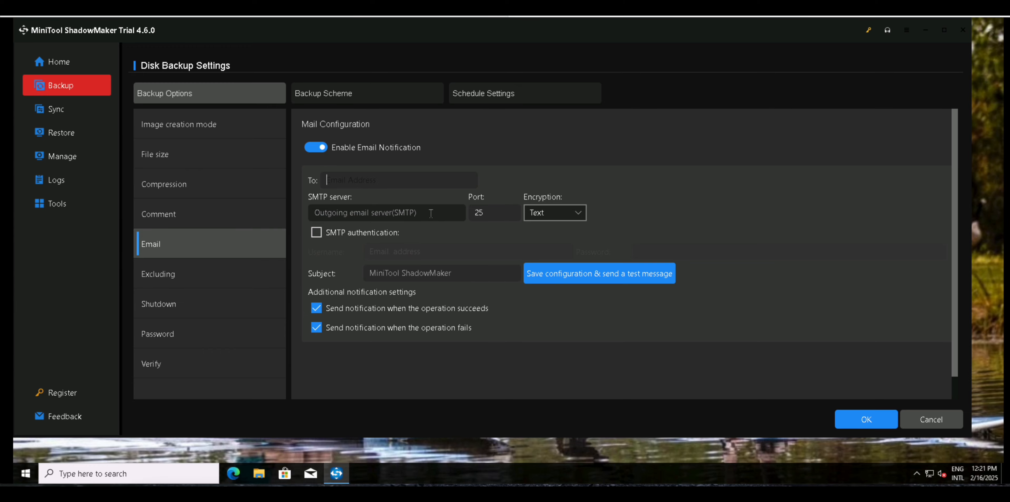
click(316, 233)
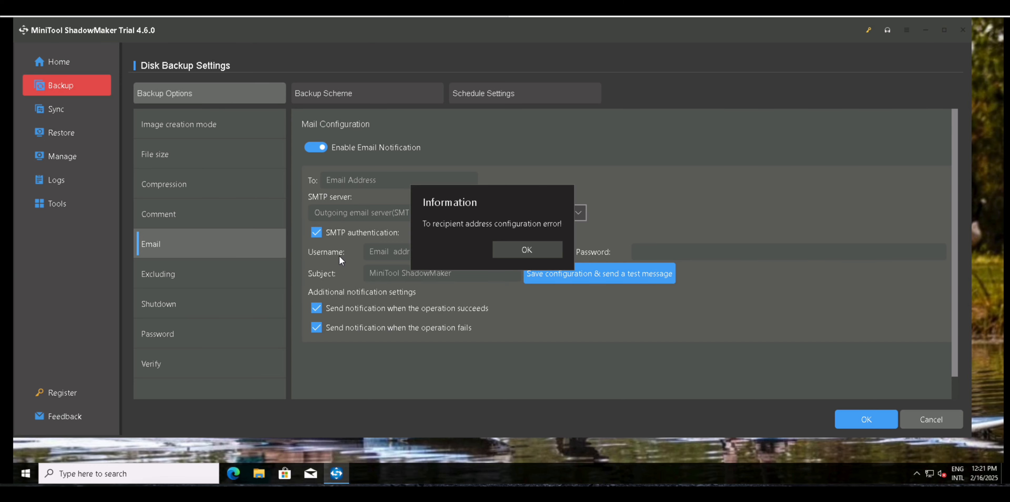
click(509, 250)
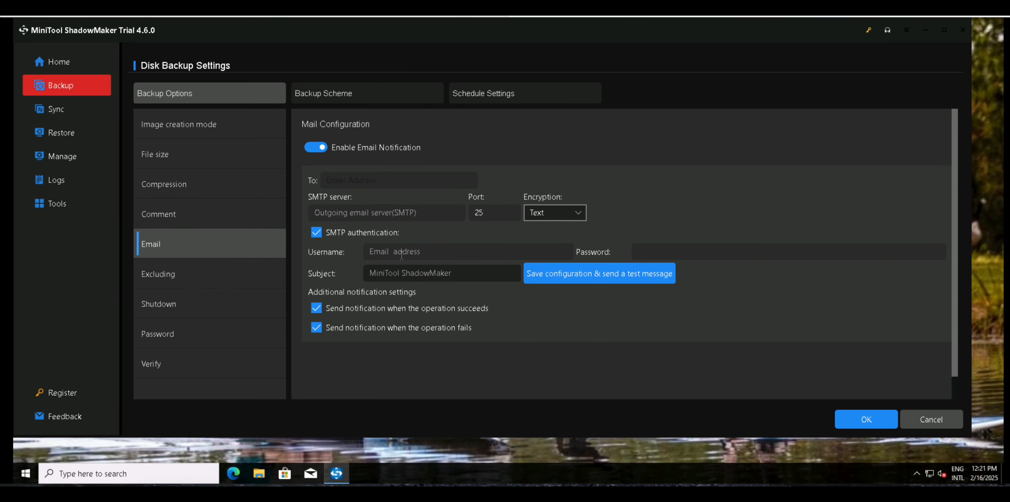
click(388, 253)
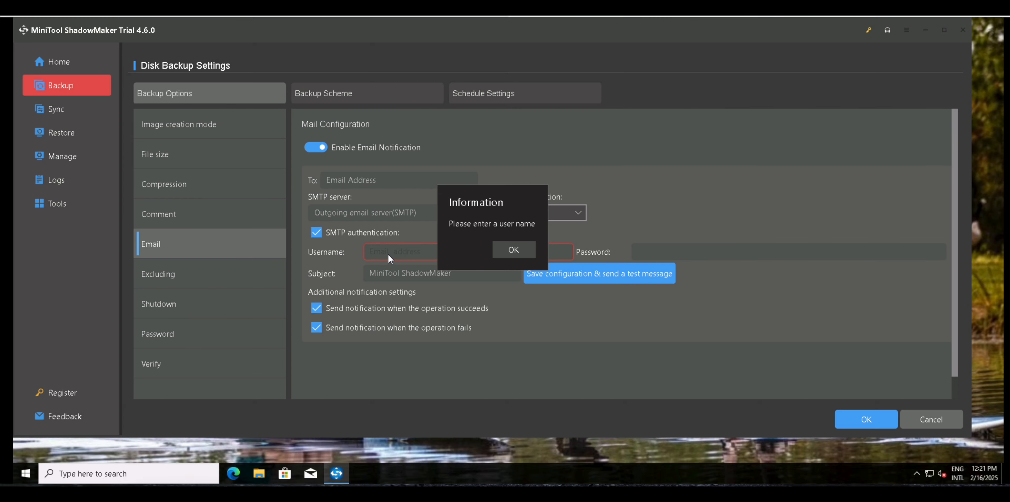
click(519, 253)
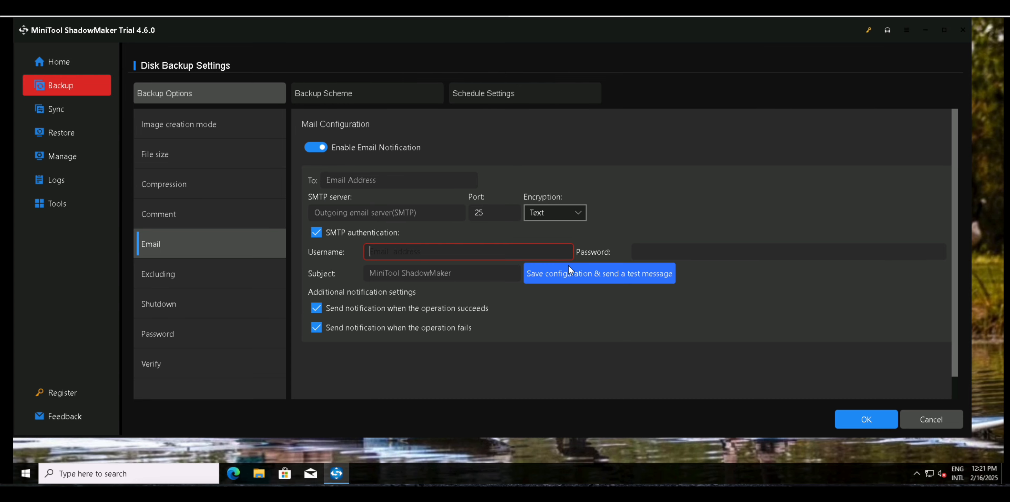
Review the backup's options for excluding files and for shutting down the computer on completion.
click(206, 284)
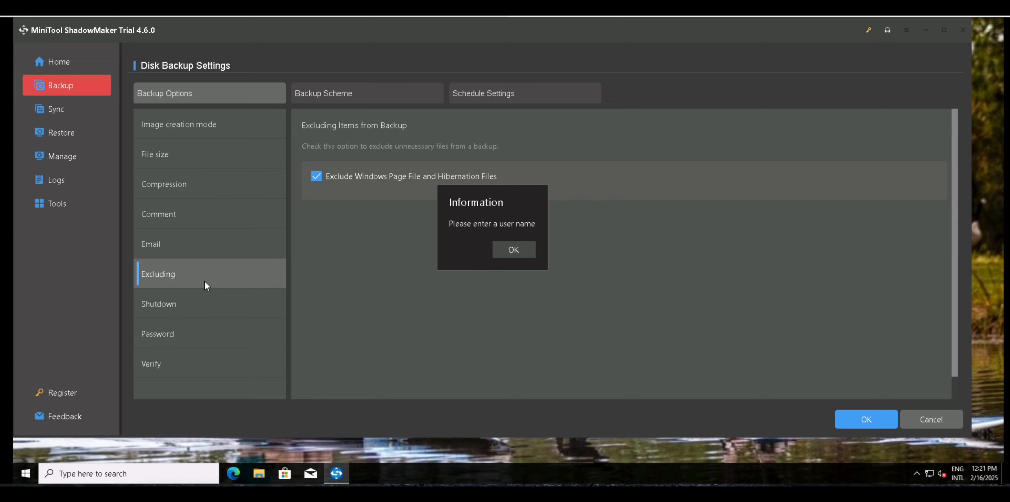
click(506, 255)
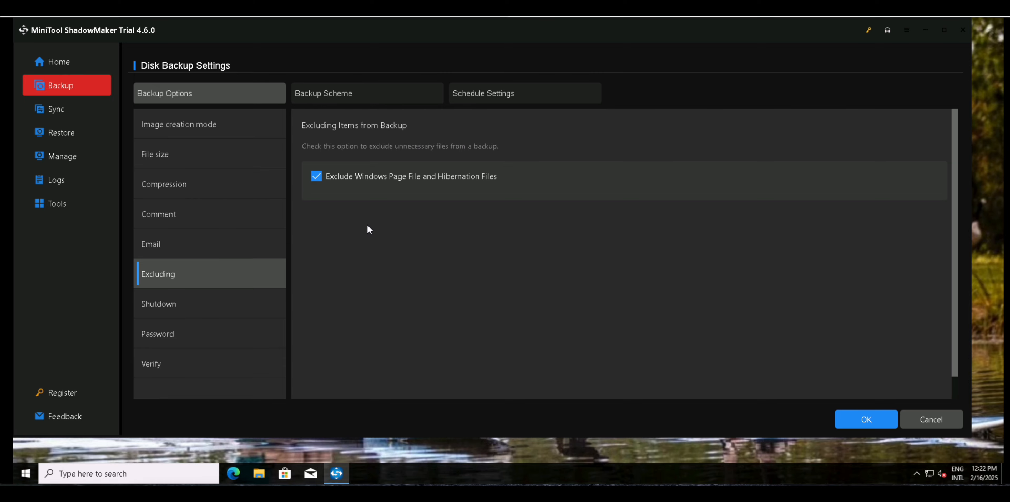
click(162, 304)
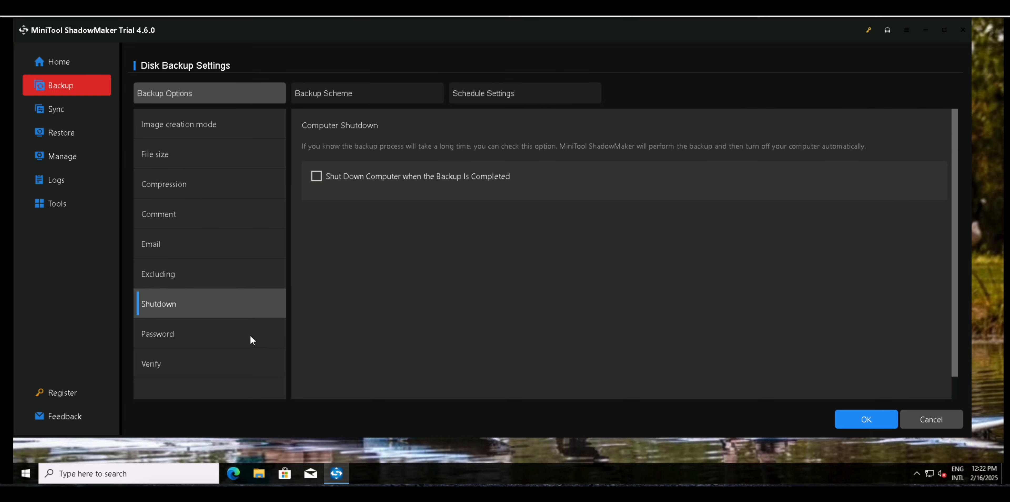
Enable password protection for the backup image and set its data encryption to AES128.
click(237, 335)
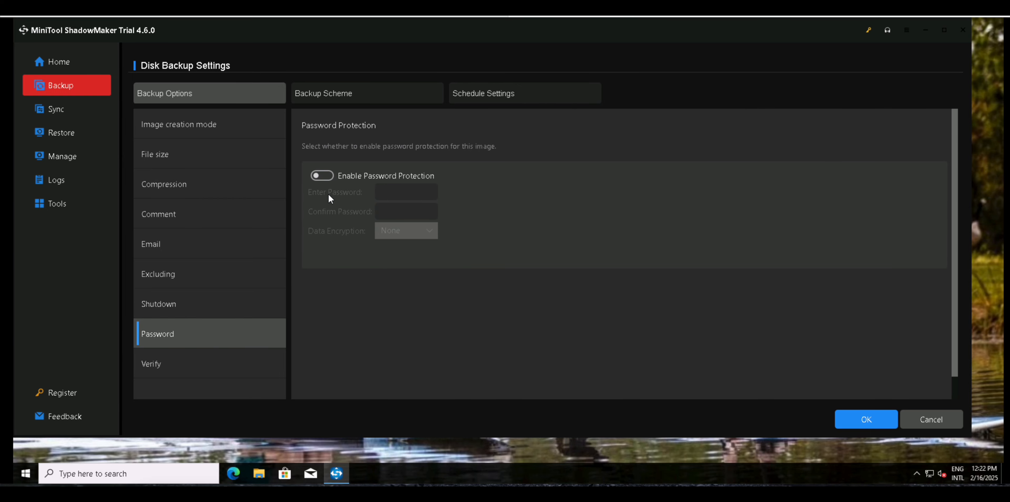
click(320, 177)
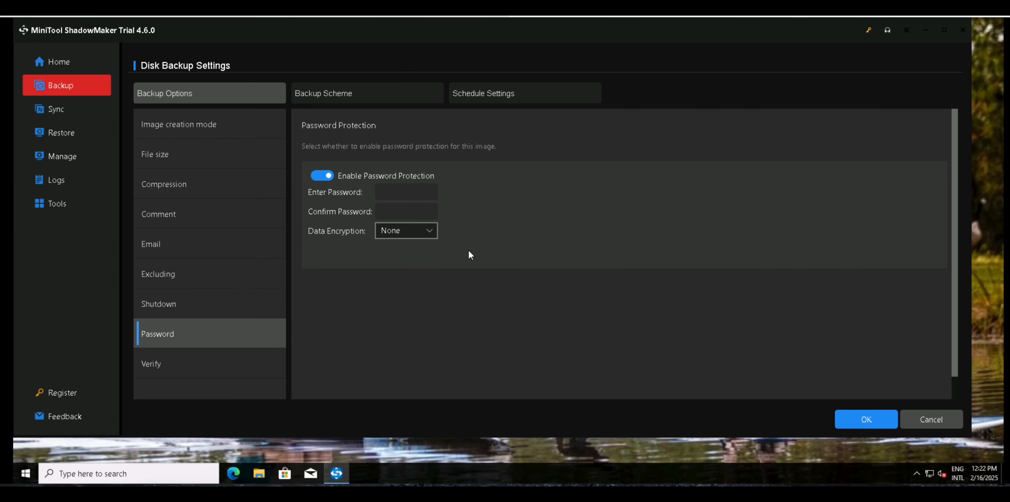
click(431, 231)
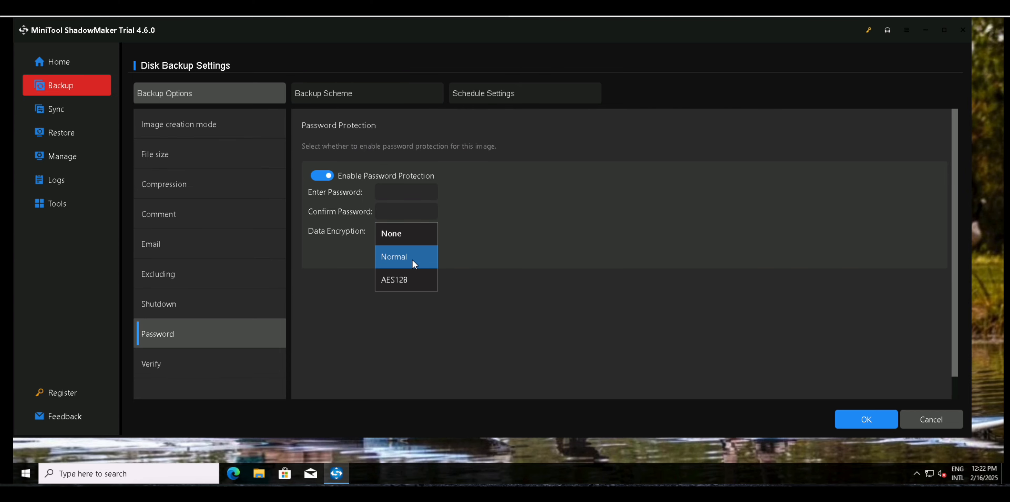
click(408, 276)
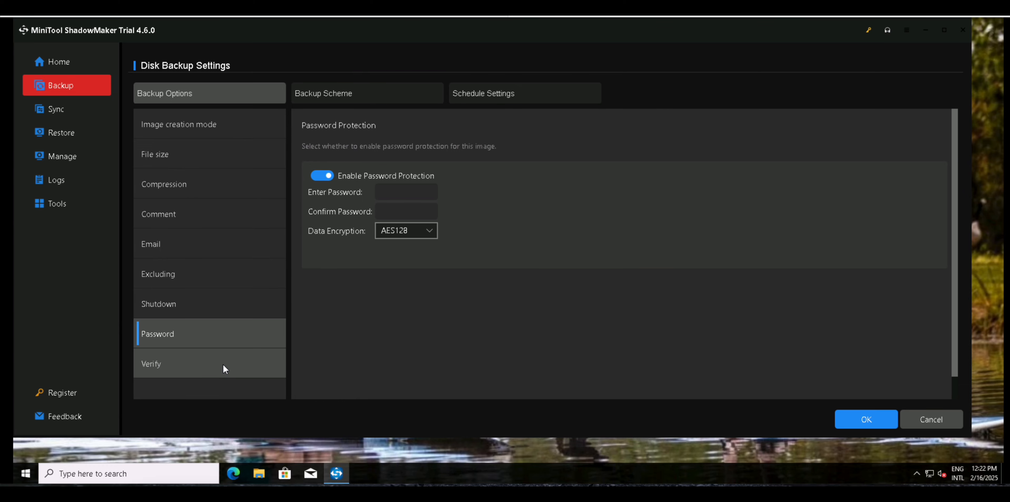
Set the disk backup to be verified after creation and turn on its backup scheme.
click(238, 364)
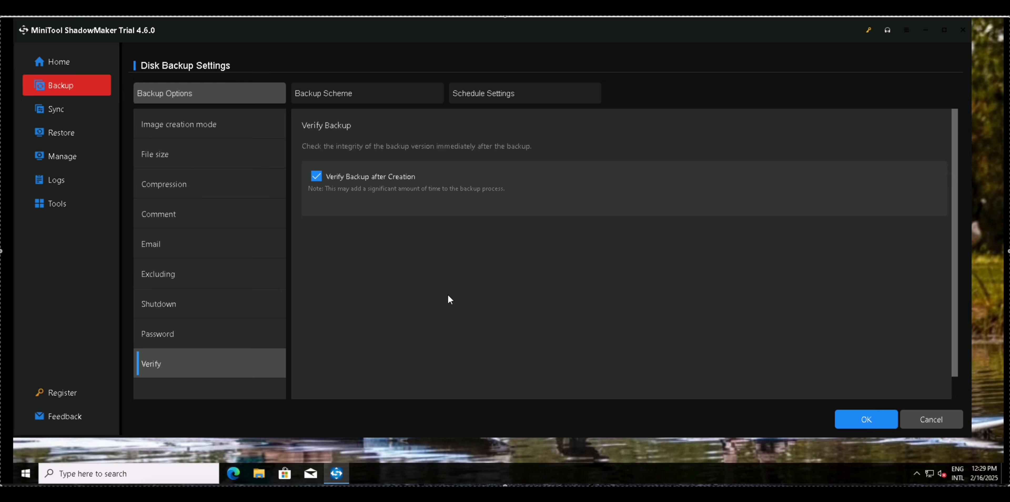
click(363, 95)
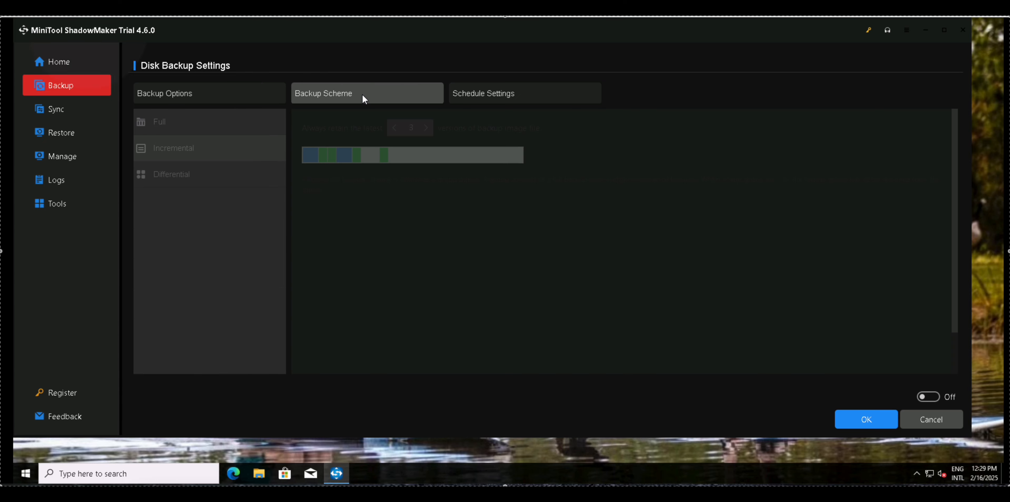
click(931, 398)
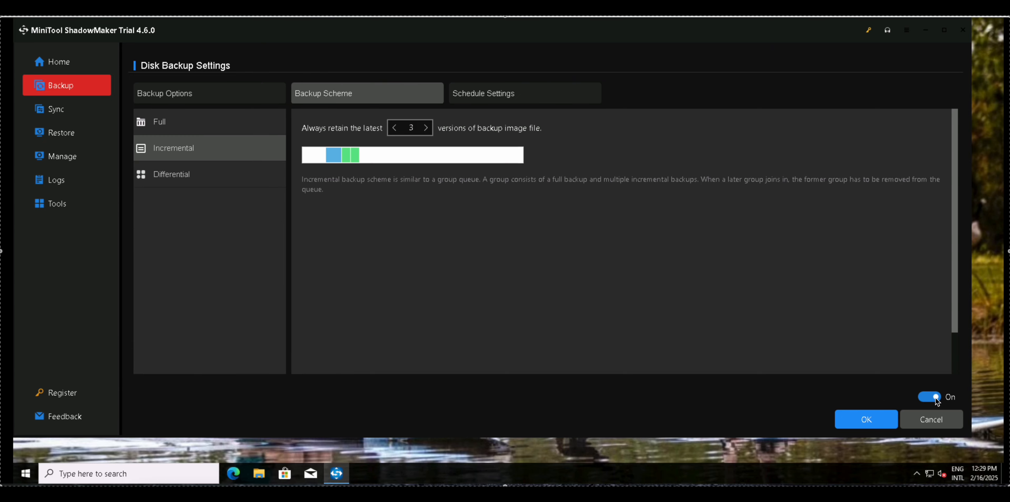
Set the Full scheme to retain the latest 5 backup image versions and the Incremental scheme to retain 4.
click(195, 124)
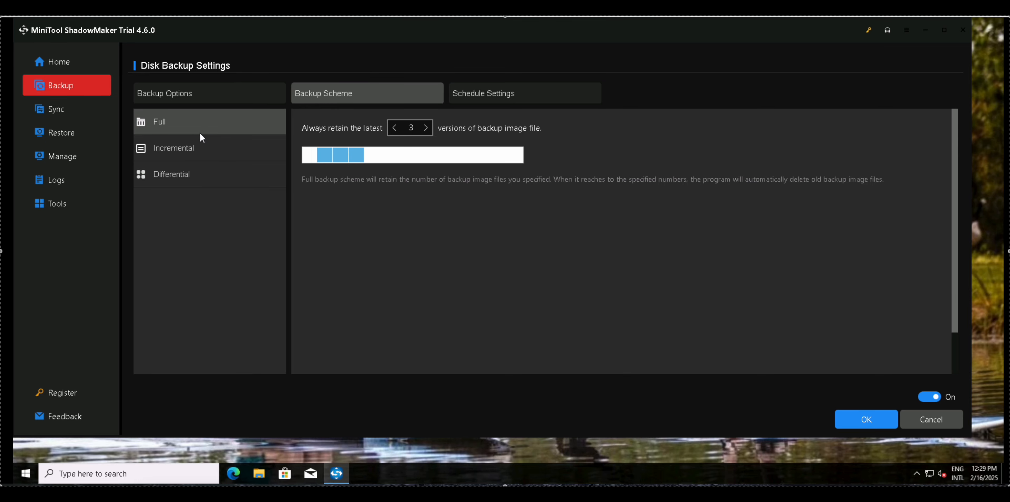
click(202, 148)
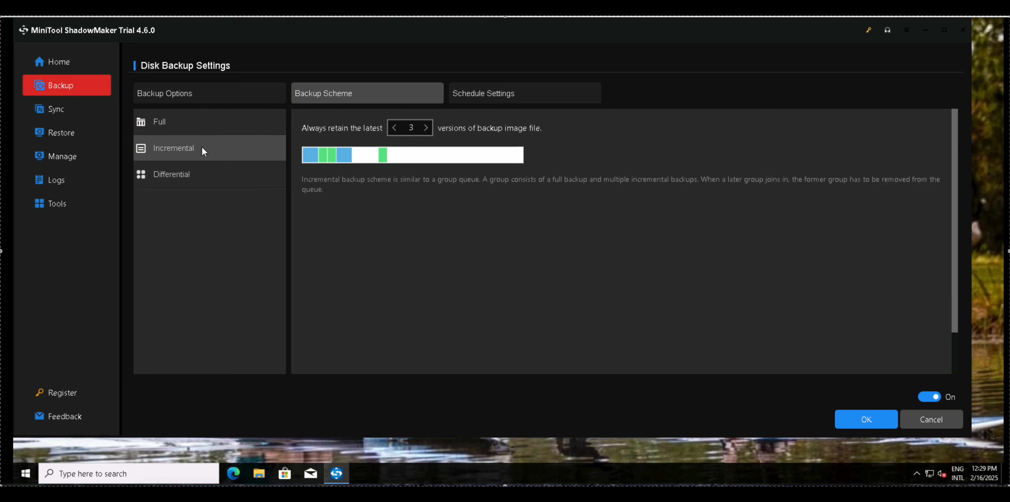
click(204, 176)
click(203, 122)
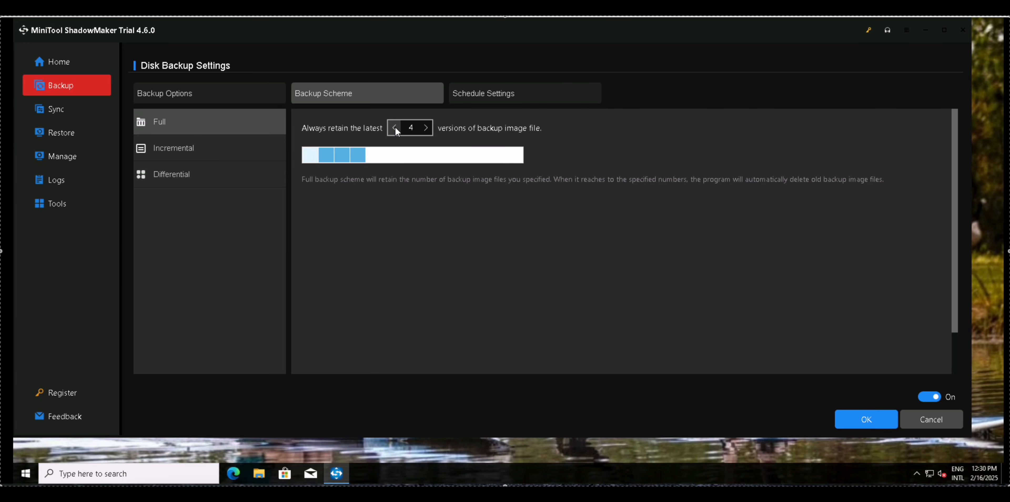
click(426, 129)
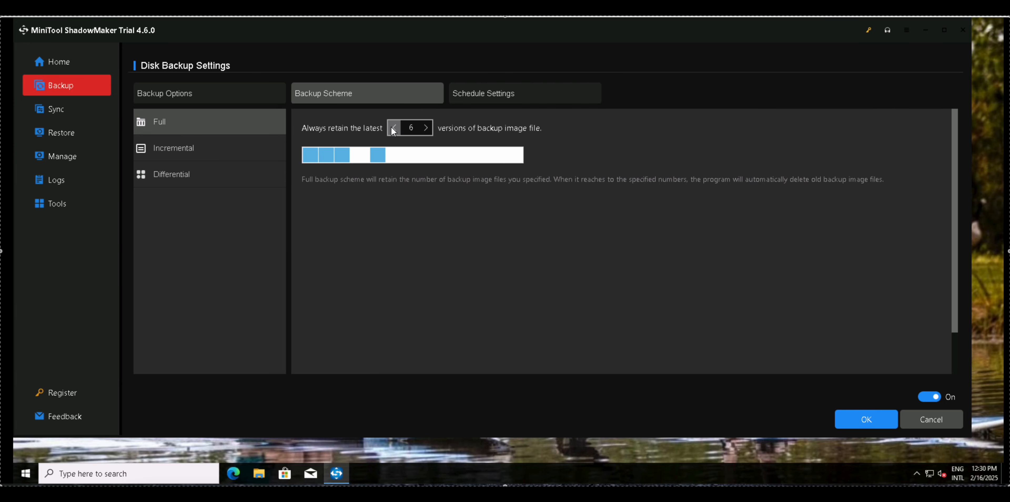
click(426, 128)
click(426, 130)
click(426, 130)
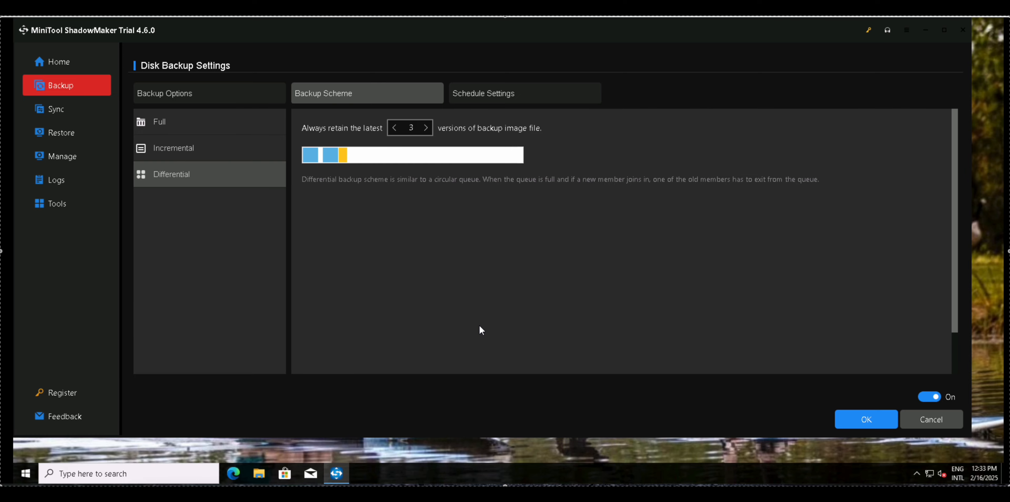
Compare the Differential, Full and Incremental scheme descriptions and select the Full scheme for the disk backup.
scroll(490, 320, down, 2)
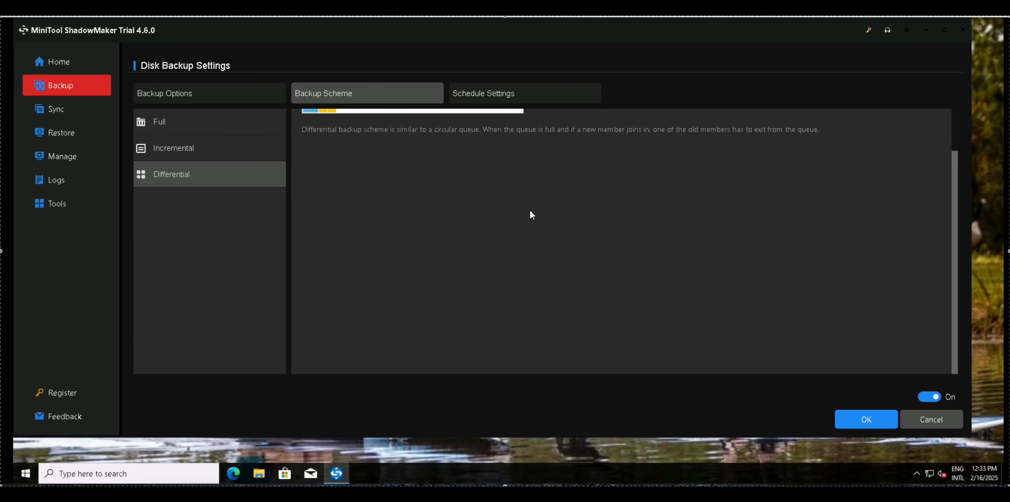
scroll(580, 204, up, 2)
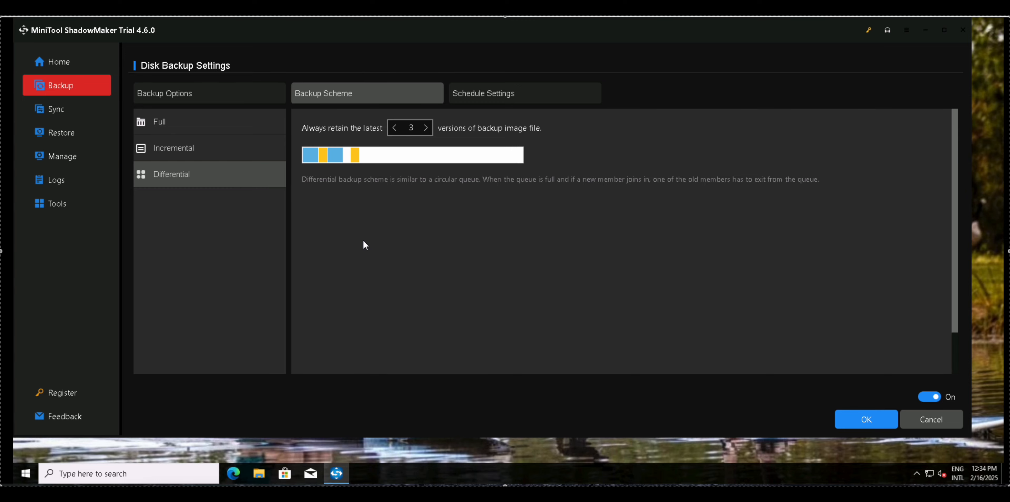
click(204, 127)
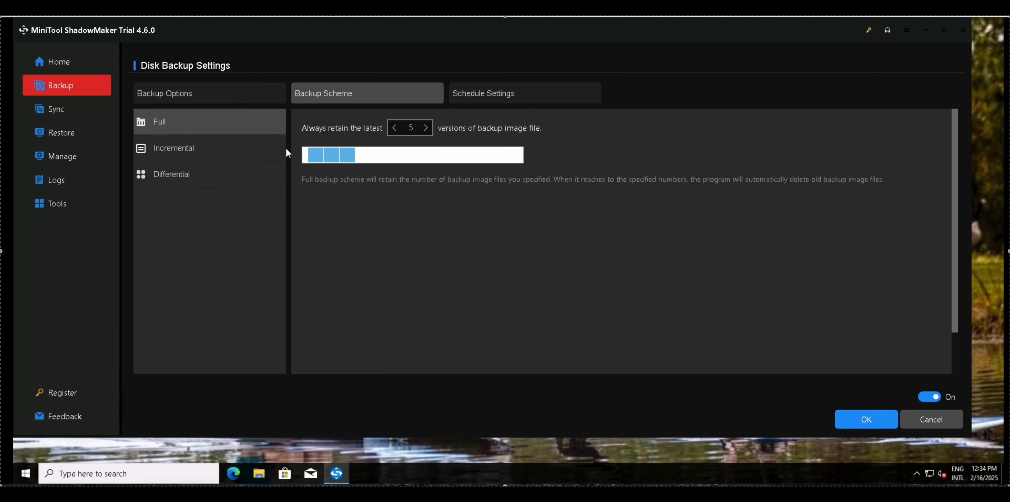
click(213, 154)
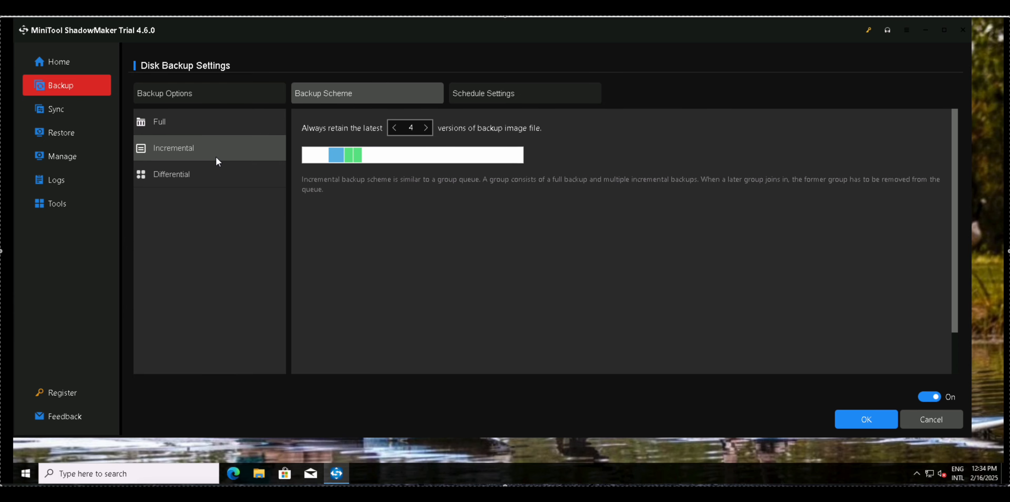
click(211, 173)
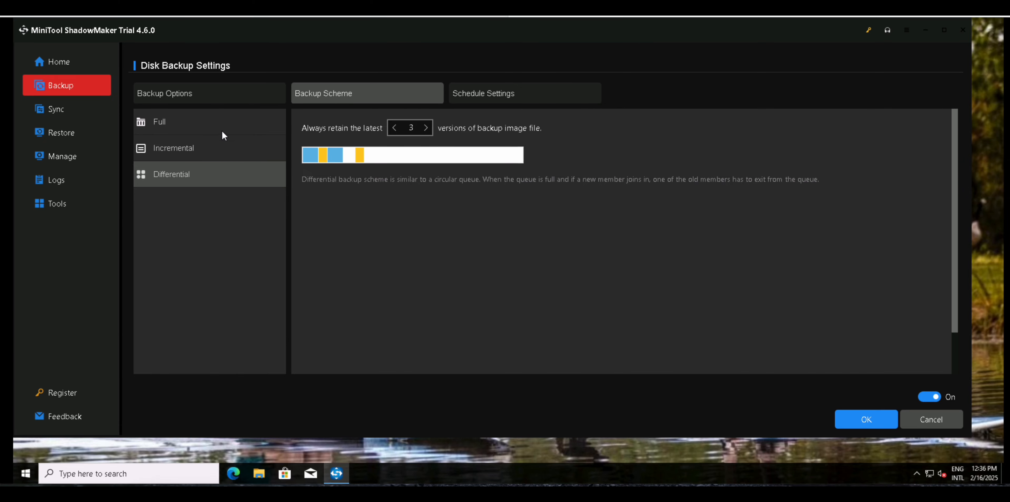
click(217, 125)
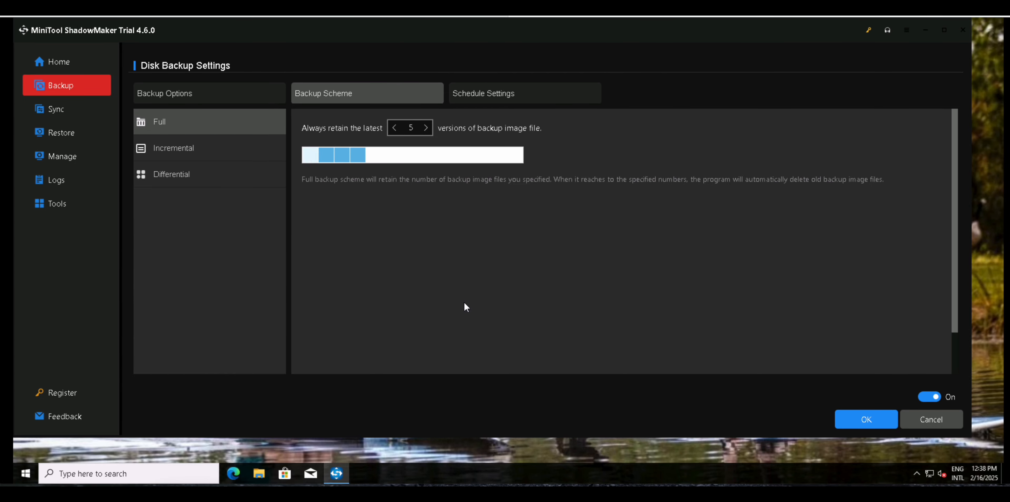
Turn on the backup schedule, switch the daily schedule to Start Every and check its available hour intervals.
click(488, 96)
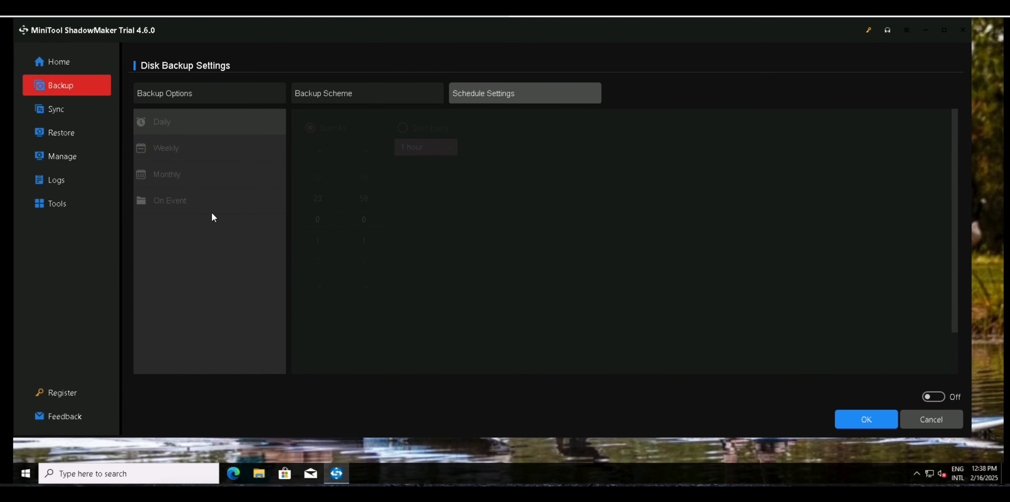
click(940, 399)
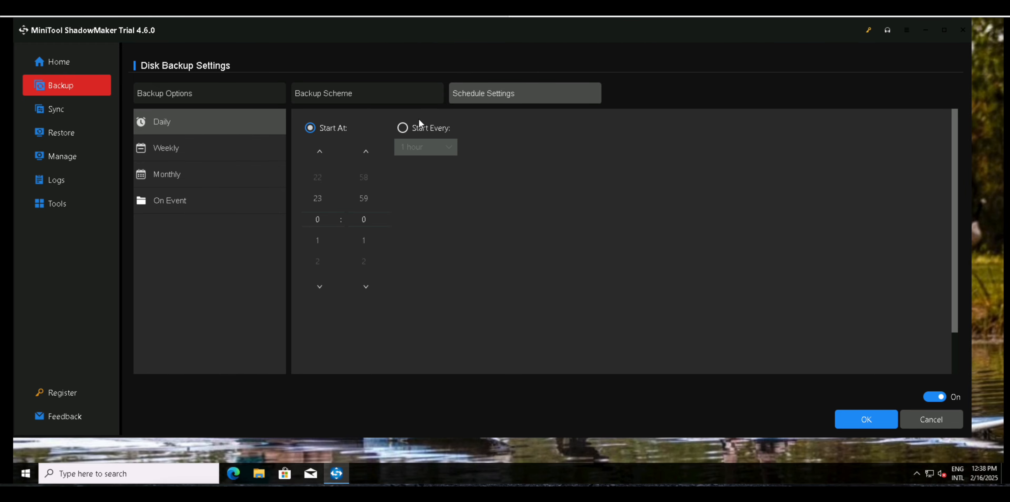
click(418, 134)
click(448, 149)
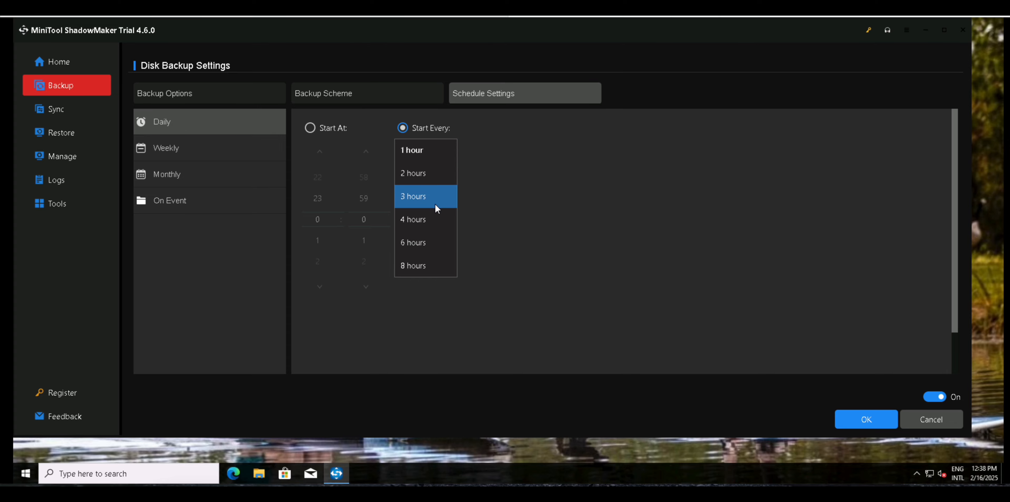
click(166, 153)
Review the Weekly, Monthly and On Event schedule options for the disk backup.
click(167, 151)
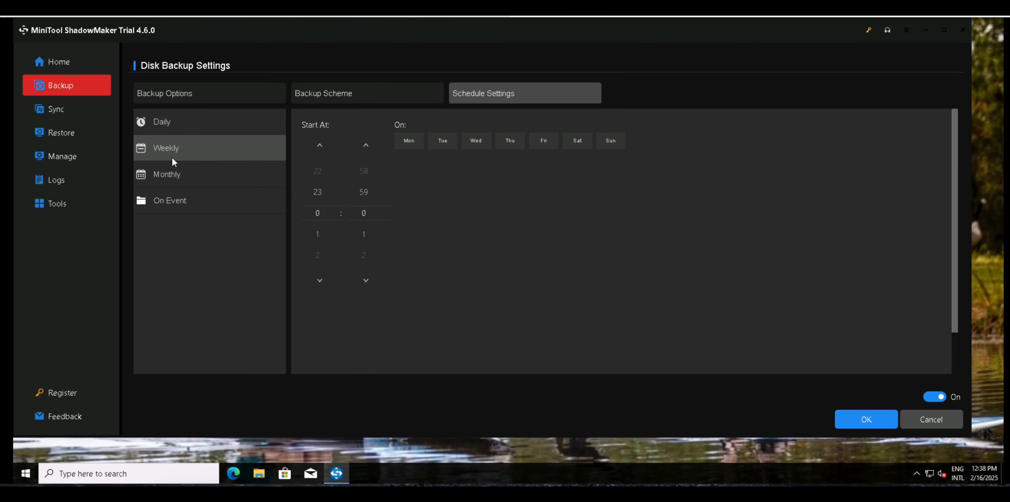
click(176, 176)
click(184, 197)
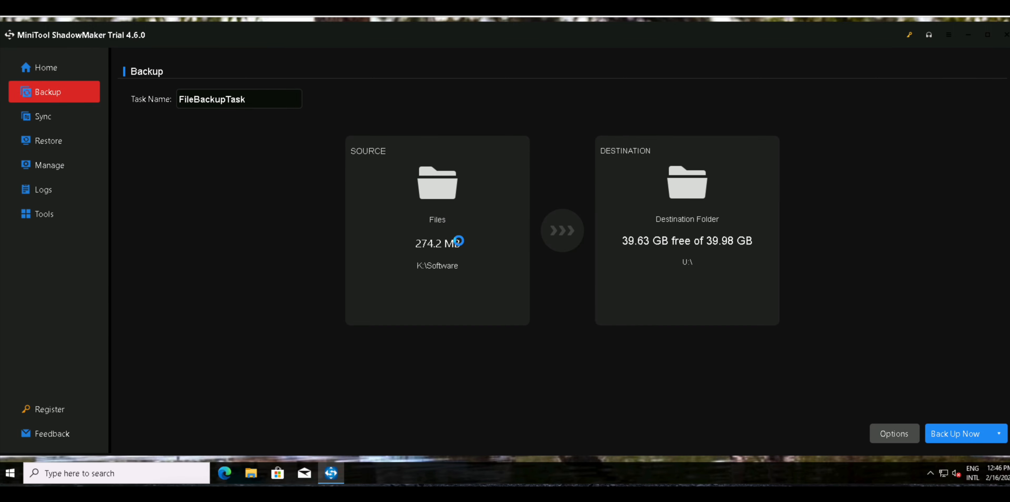
Set the backup source to Folders and Files and select the Software folder on the DATA 50GB (K:) drive.
click(459, 241)
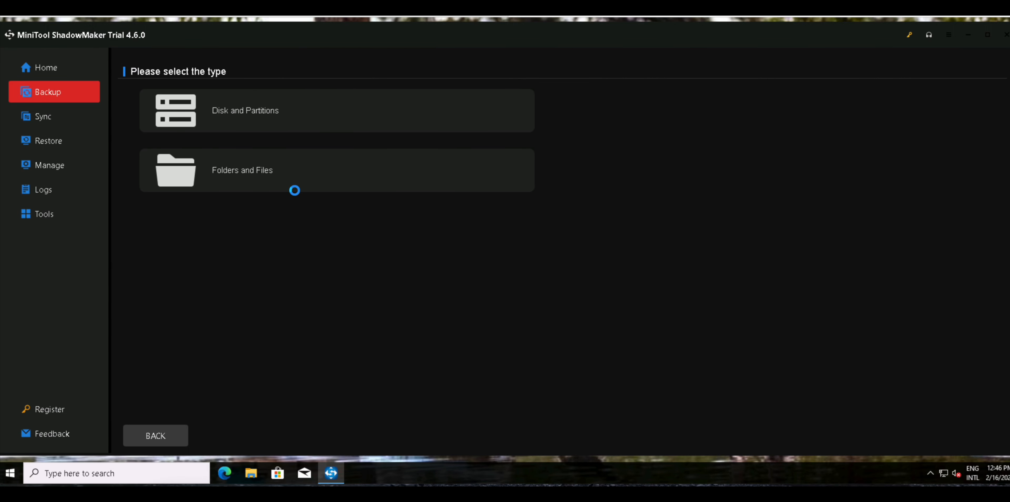
click(372, 191)
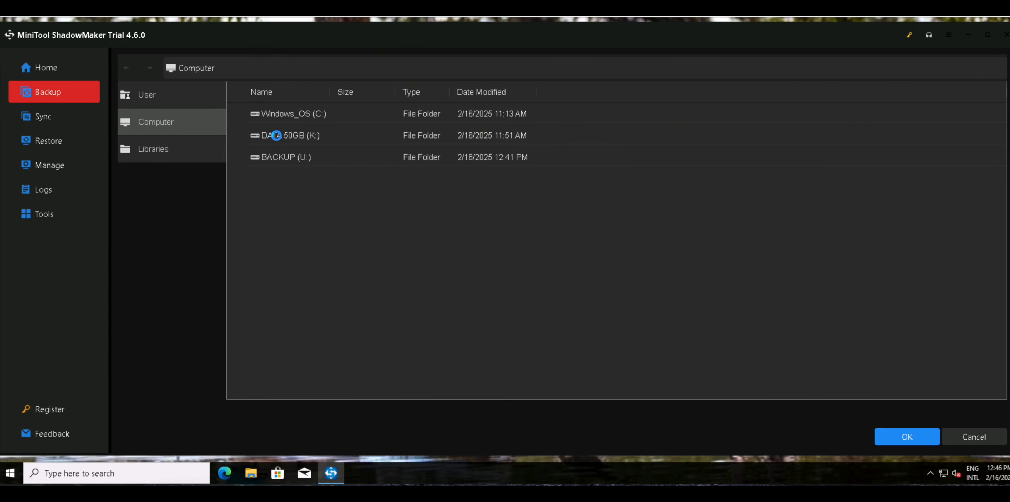
double_click(276, 136)
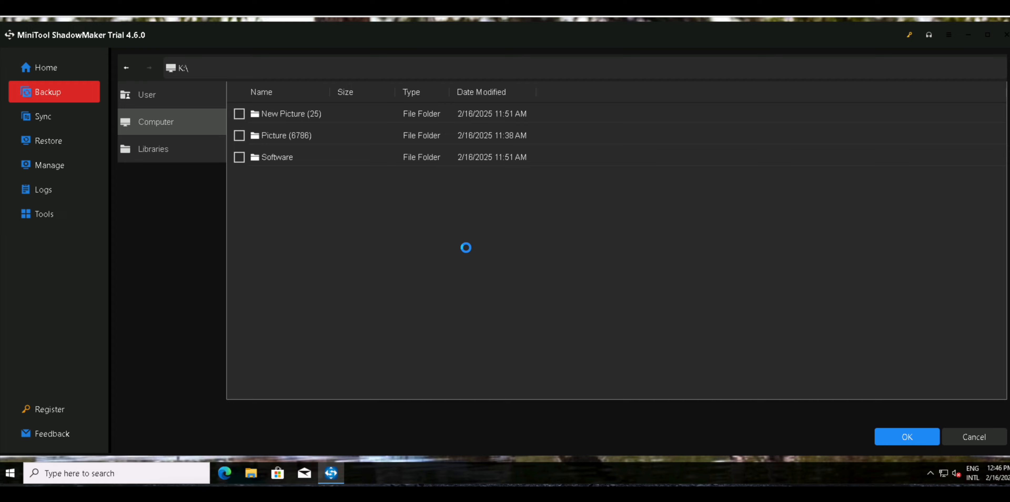
click(239, 158)
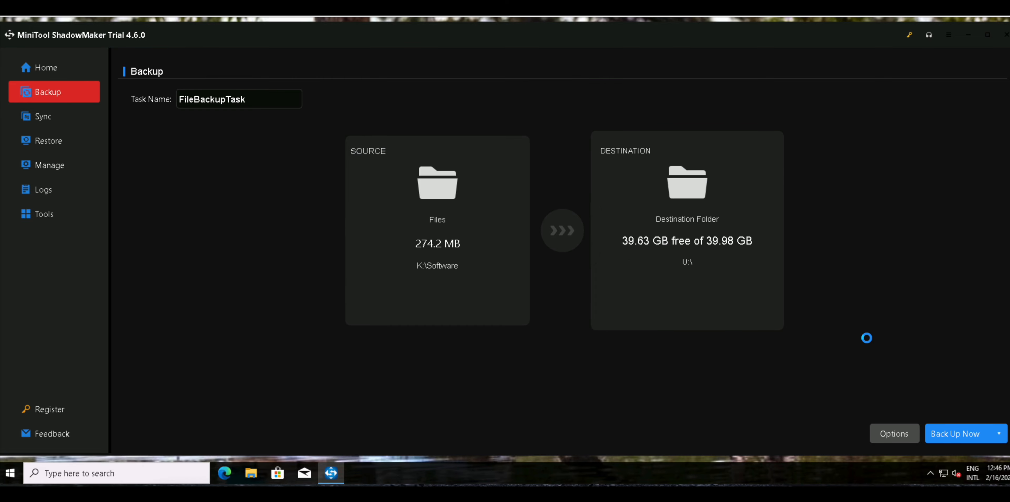
Review the file backup's compression, password, scheme and schedule settings and leave them without saving changes.
click(1000, 433)
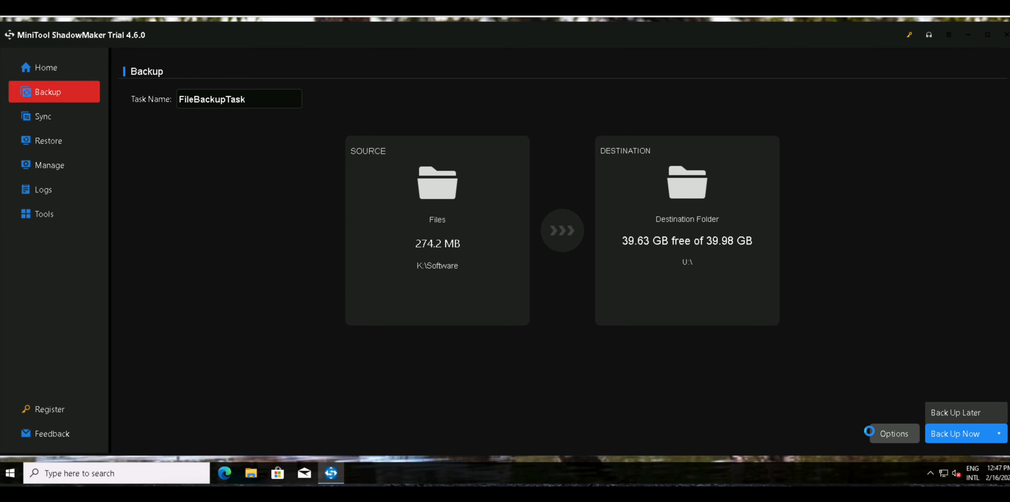
click(906, 437)
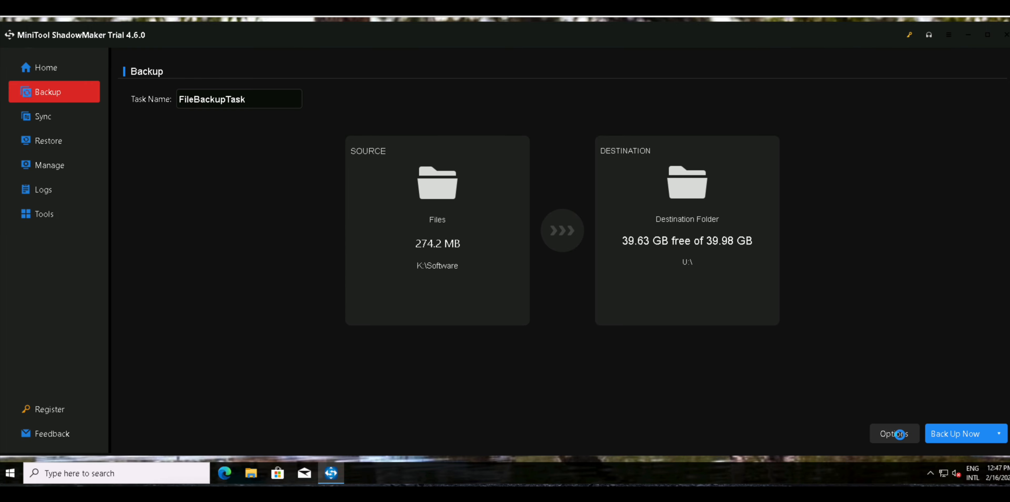
click(900, 434)
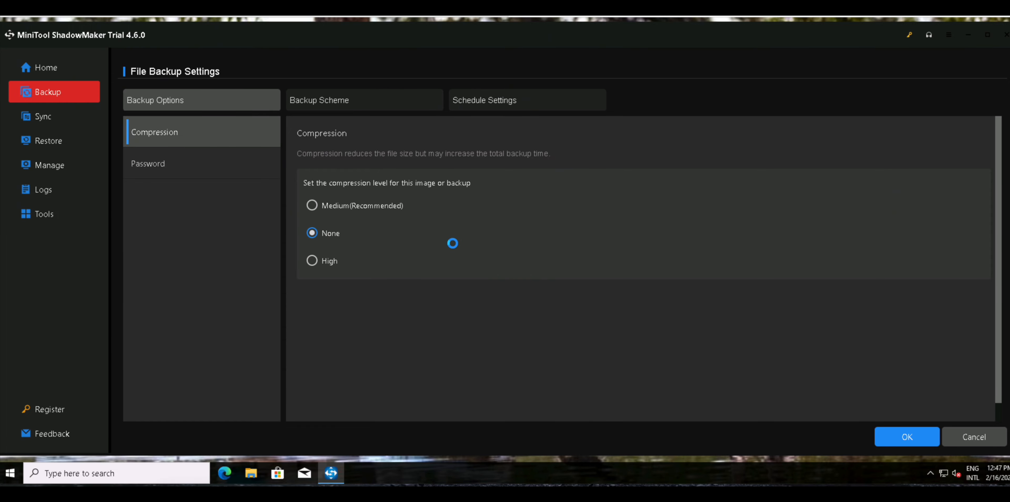
click(209, 156)
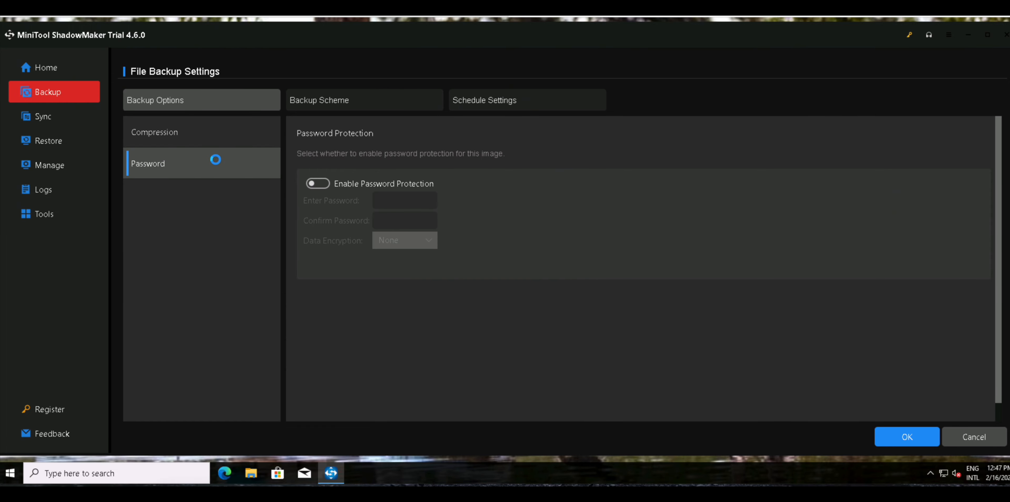
click(362, 99)
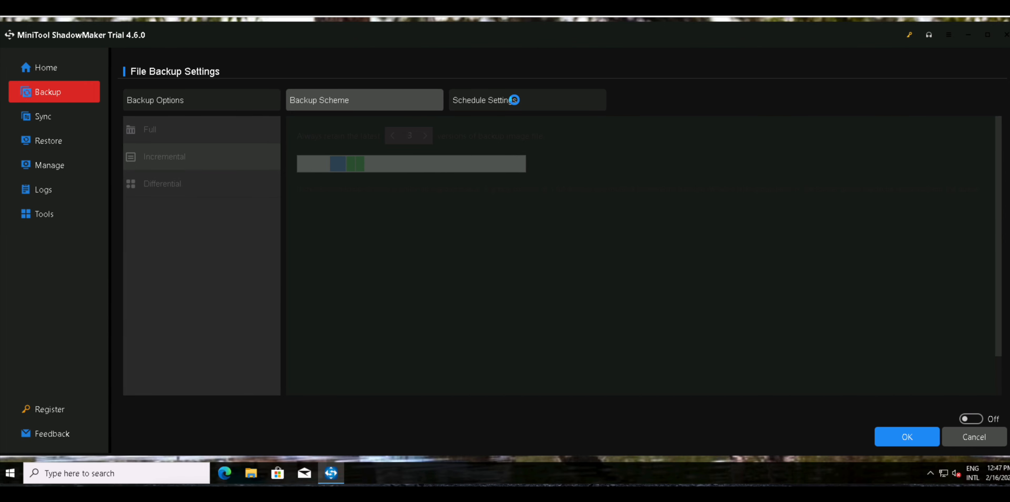
click(512, 99)
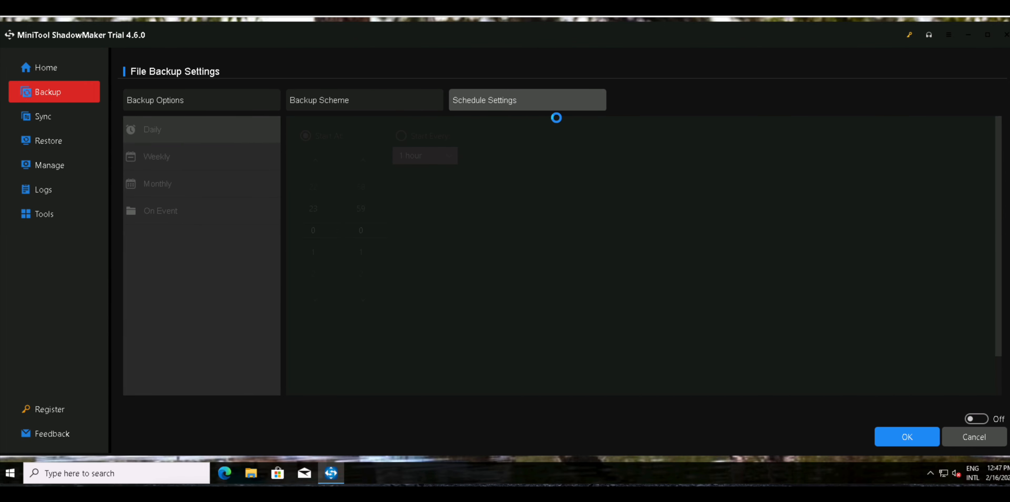
click(964, 438)
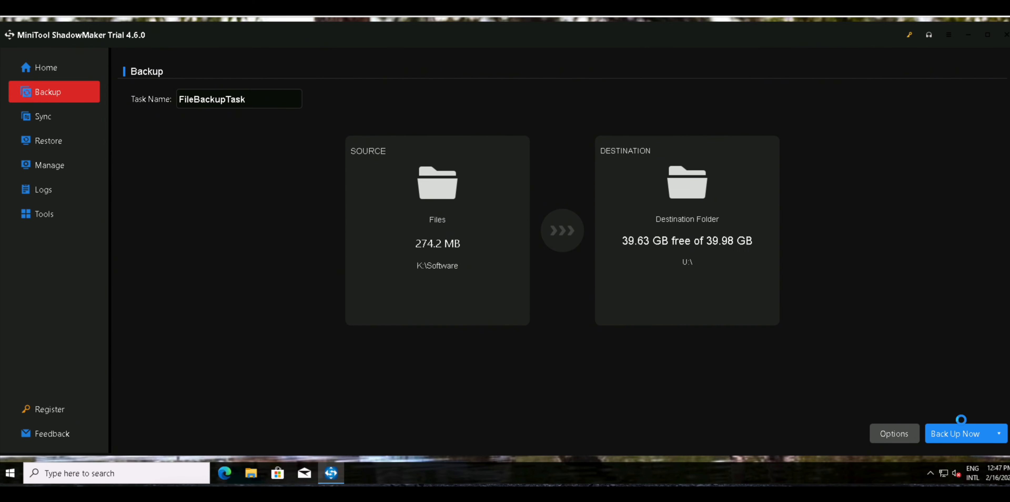
Run the file backup of K:\Software to U:\ immediately.
click(964, 433)
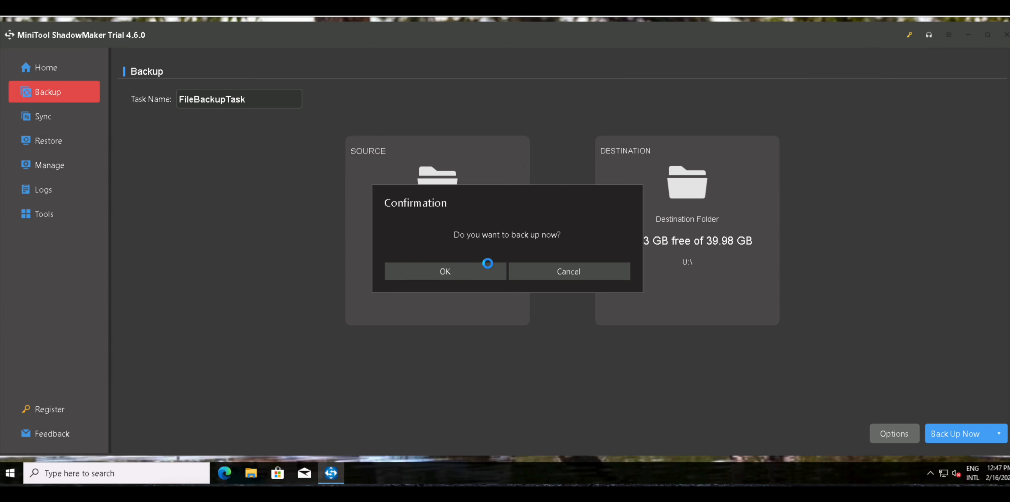
click(445, 268)
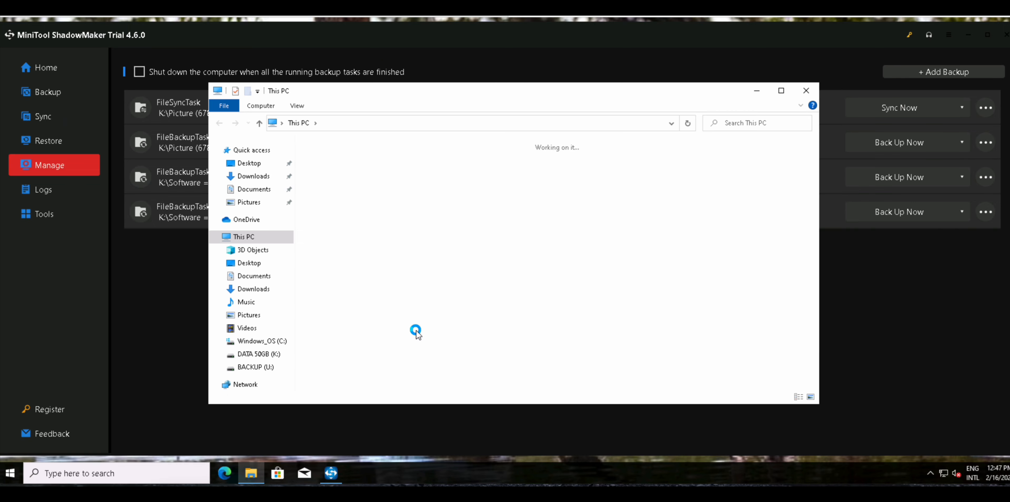
In File Explorer, inspect the files in the newest file backup folder on the BACKUP (U:) drive and return to the drive.
double_click(369, 211)
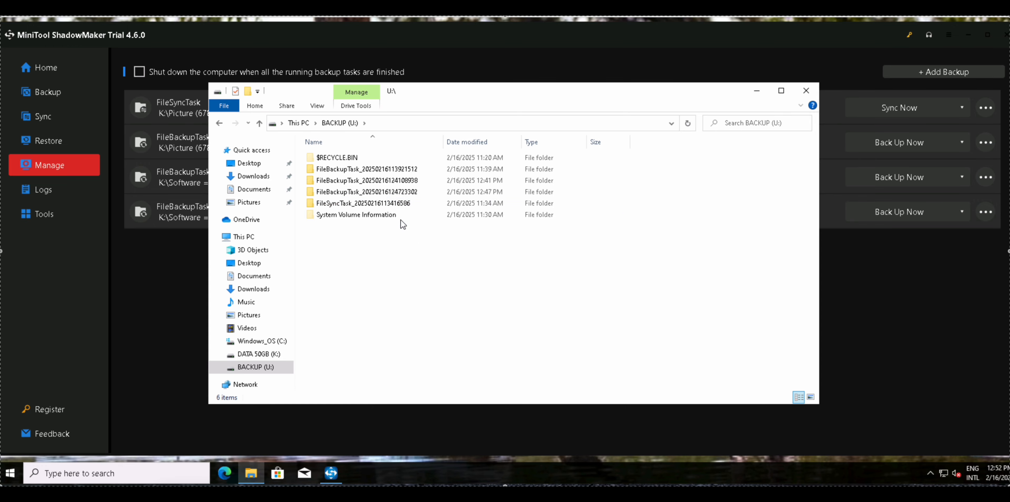
click(383, 194)
double_click(384, 192)
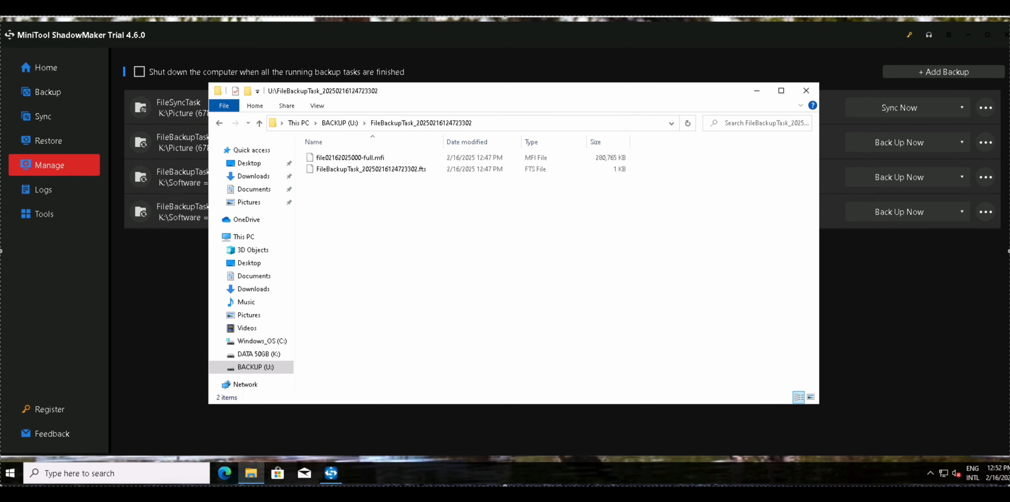
click(383, 158)
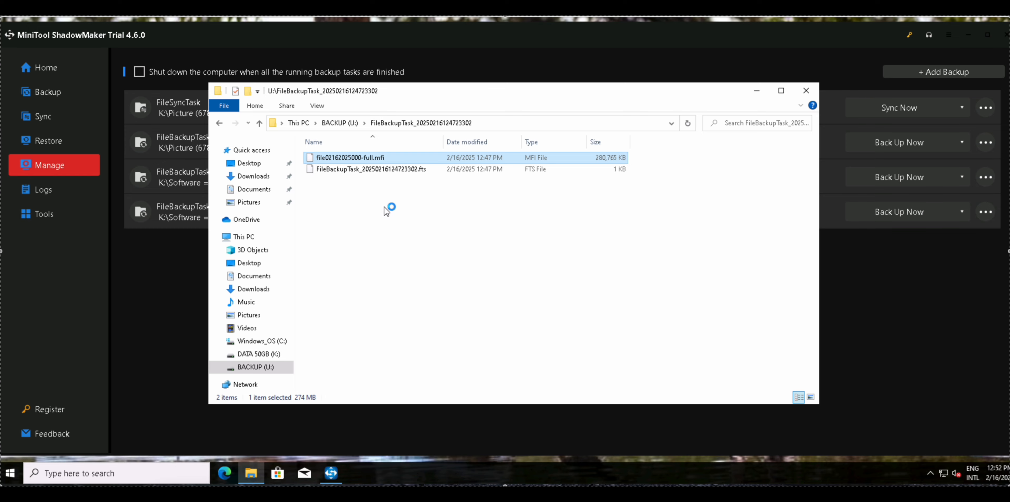
click(340, 123)
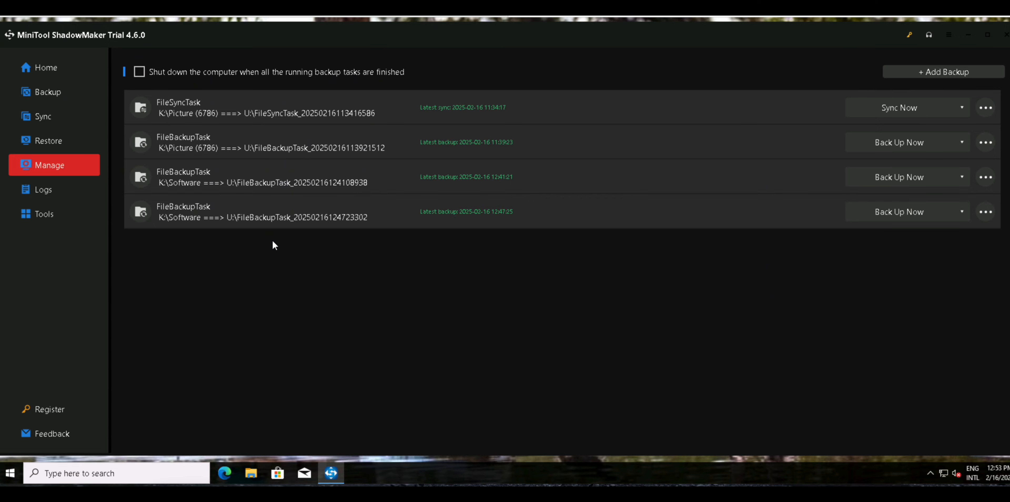
Switch to the Restore page, and in File Explorer permanently delete the Software folder from the DATA 50GB (K:) drive.
click(56, 142)
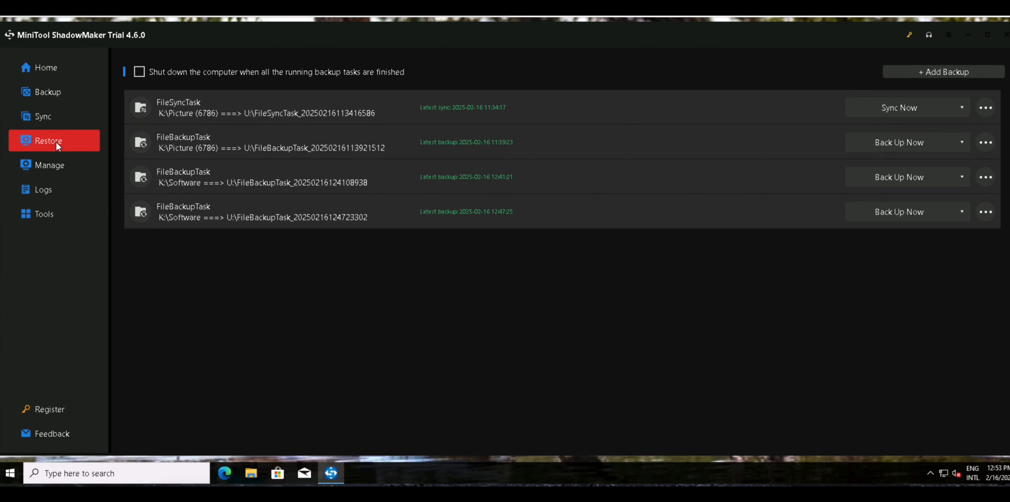
click(251, 473)
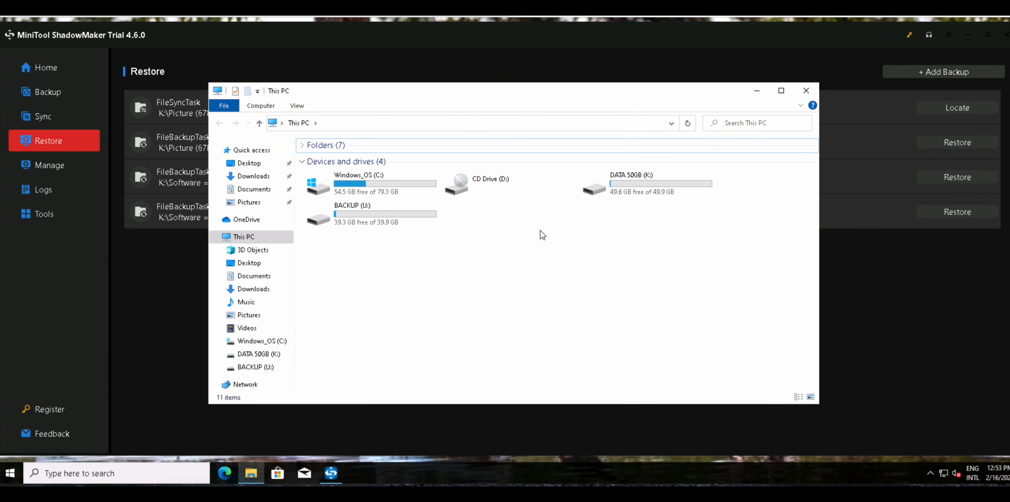
double_click(659, 191)
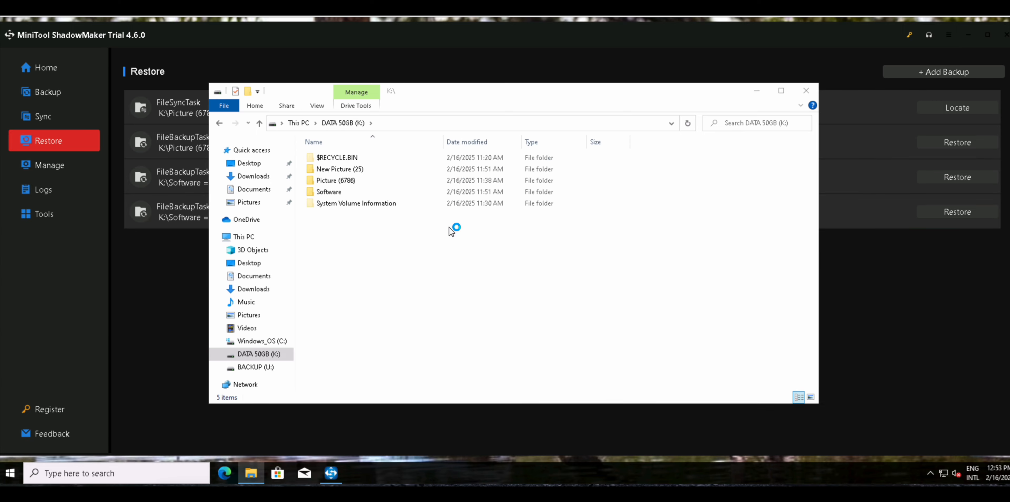
click(366, 193)
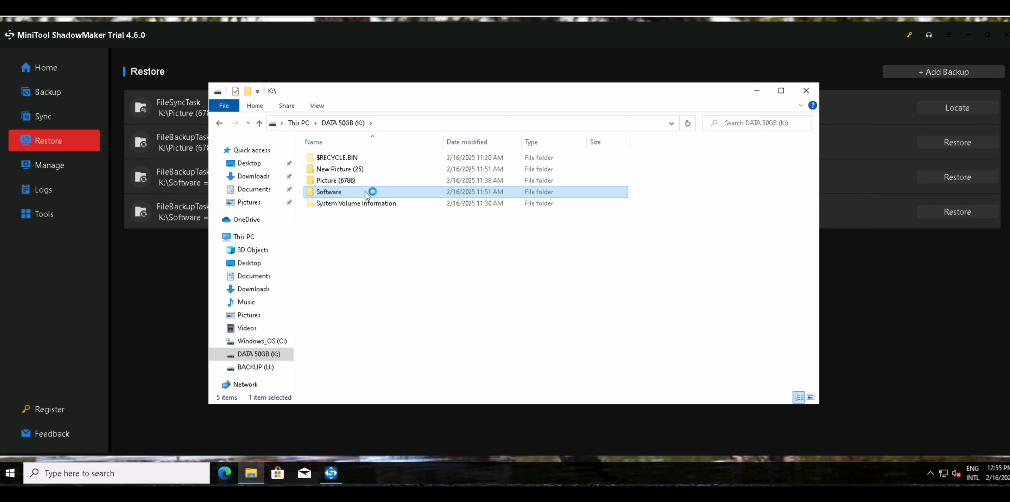
right_click(366, 193)
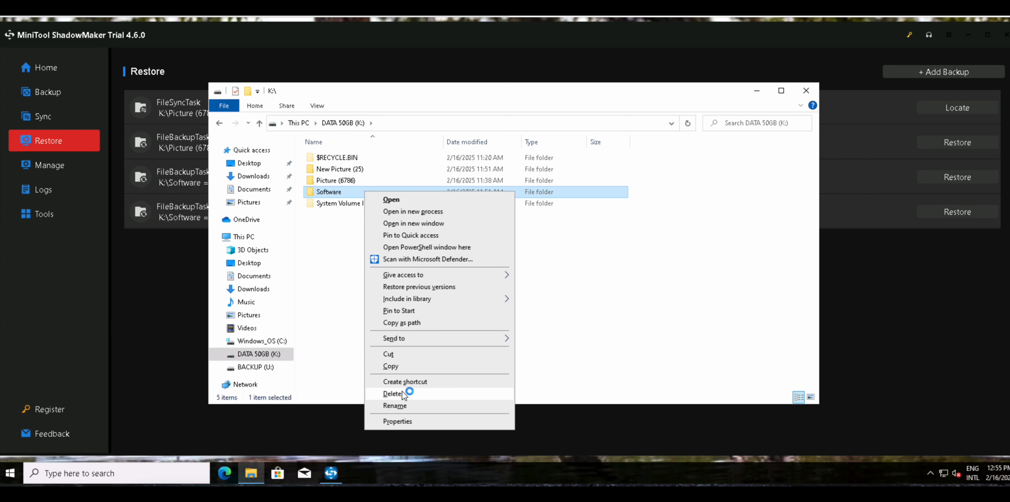
click(392, 393)
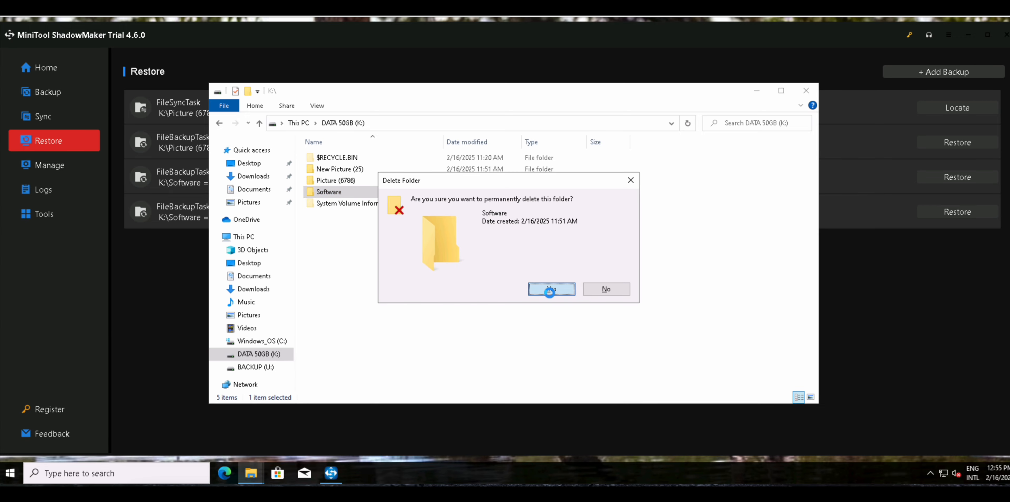
click(551, 289)
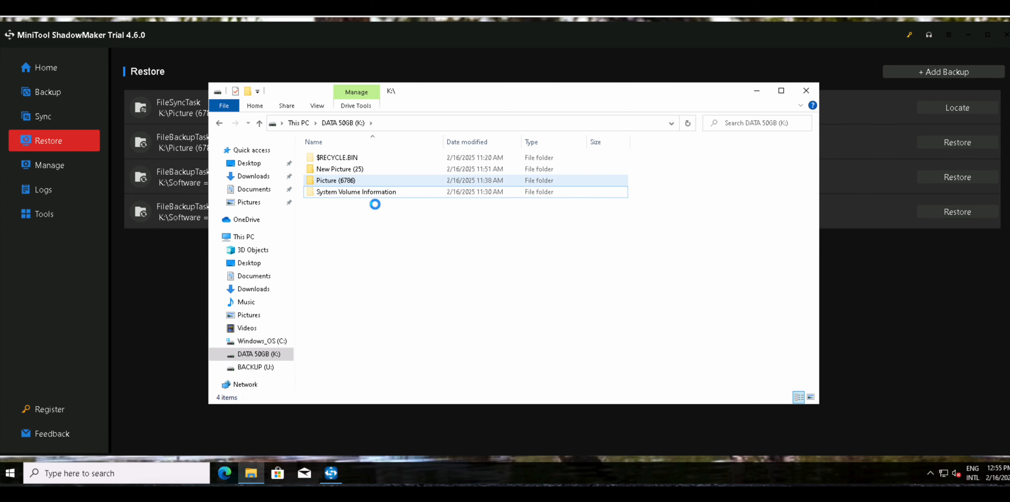
Start restoring the K:\Software file backup and keep the whole Software folder with its three files selected for restore.
click(172, 295)
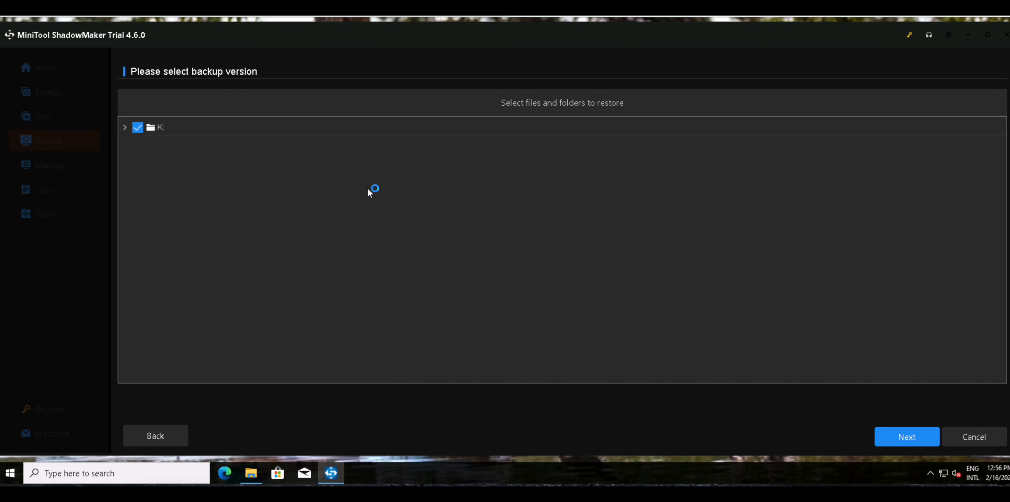
click(125, 127)
click(138, 149)
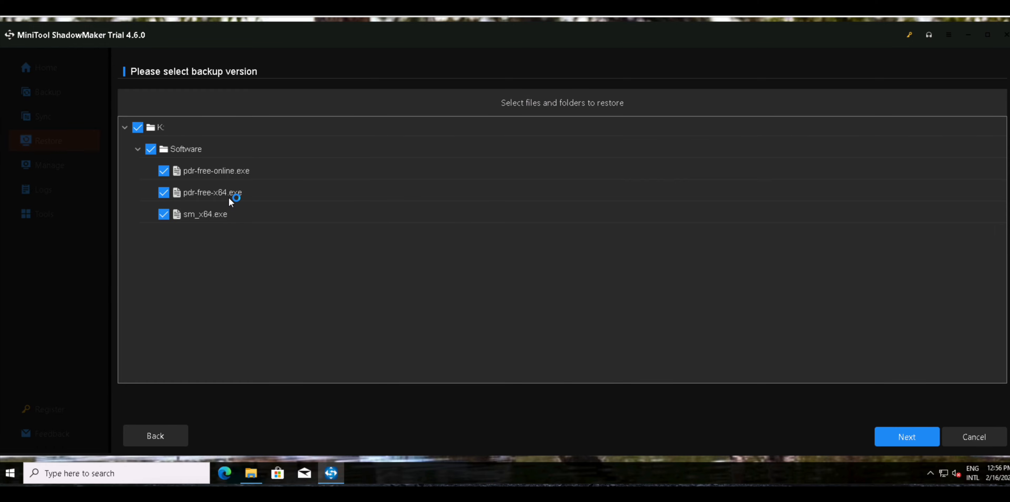
click(917, 435)
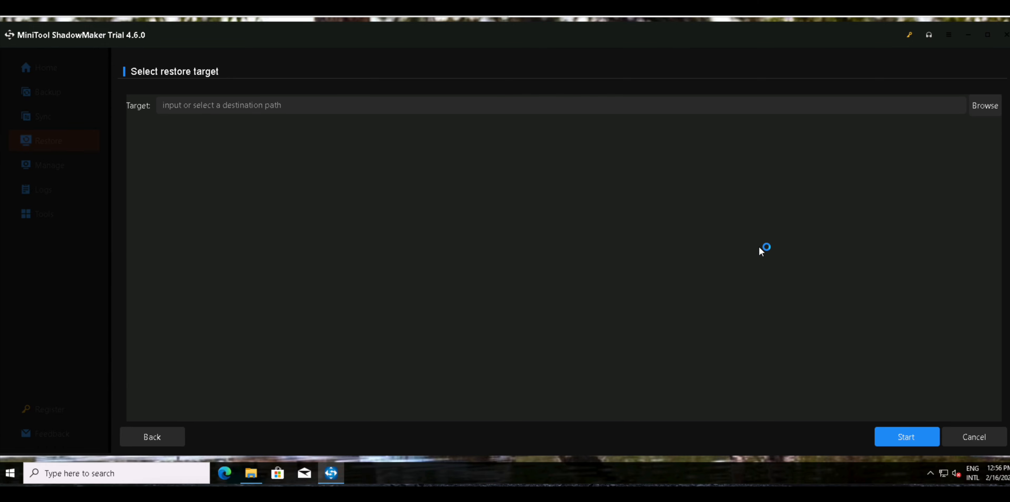
Set the restore target to the DATA 50GB (K:) drive and run the restore.
click(973, 111)
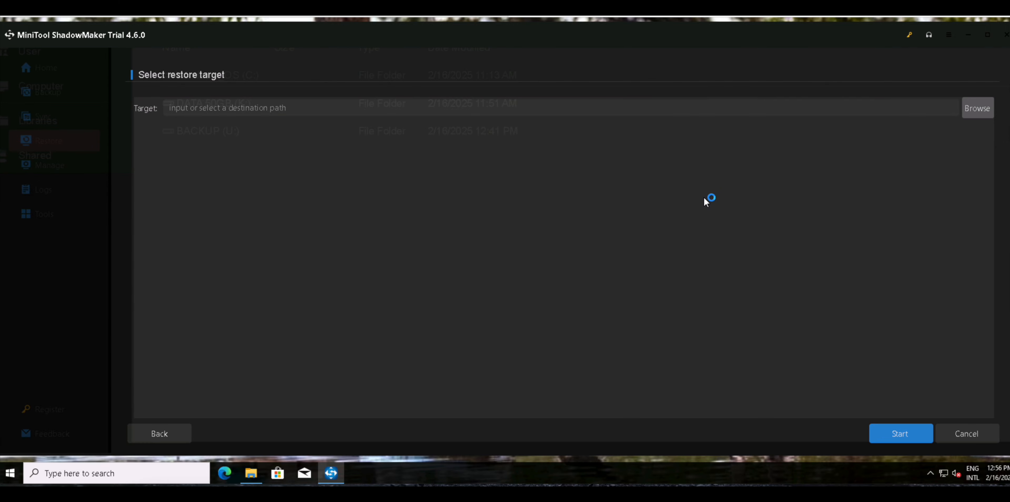
click(306, 134)
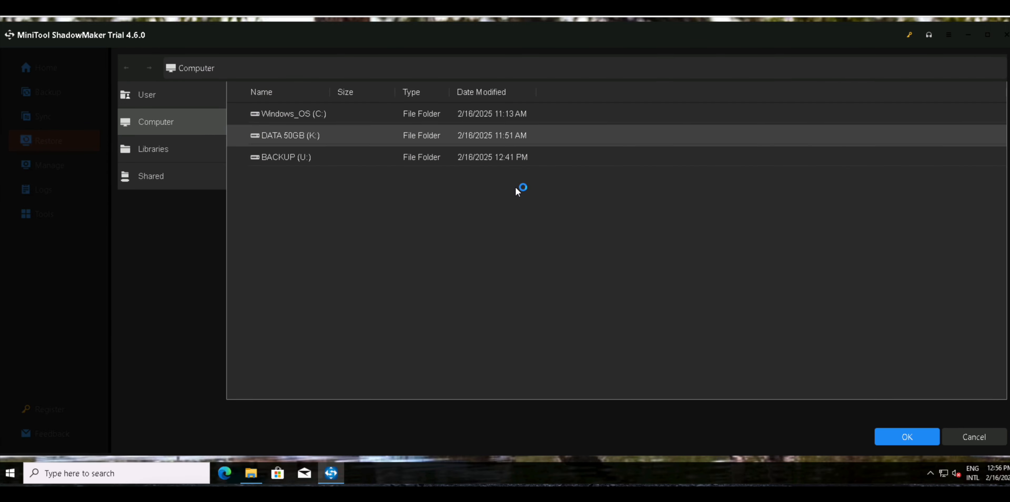
click(905, 435)
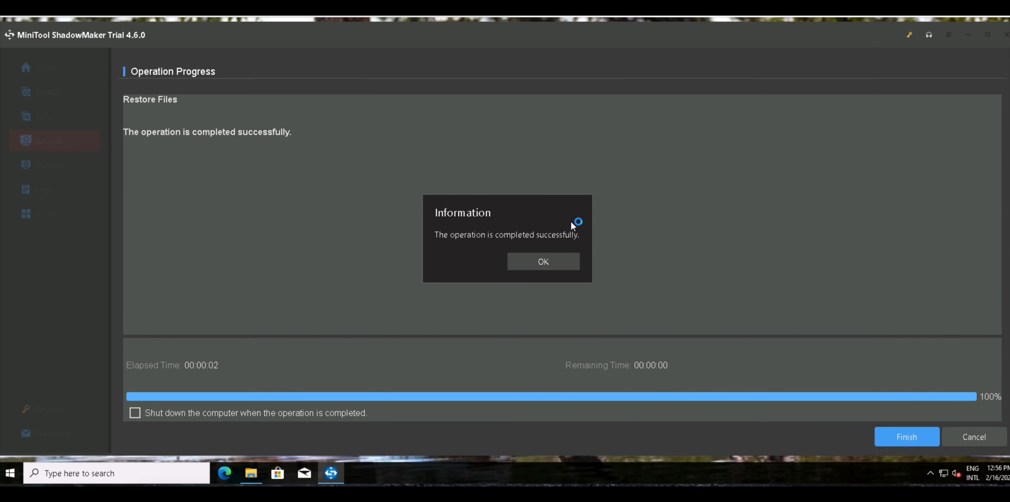
click(561, 263)
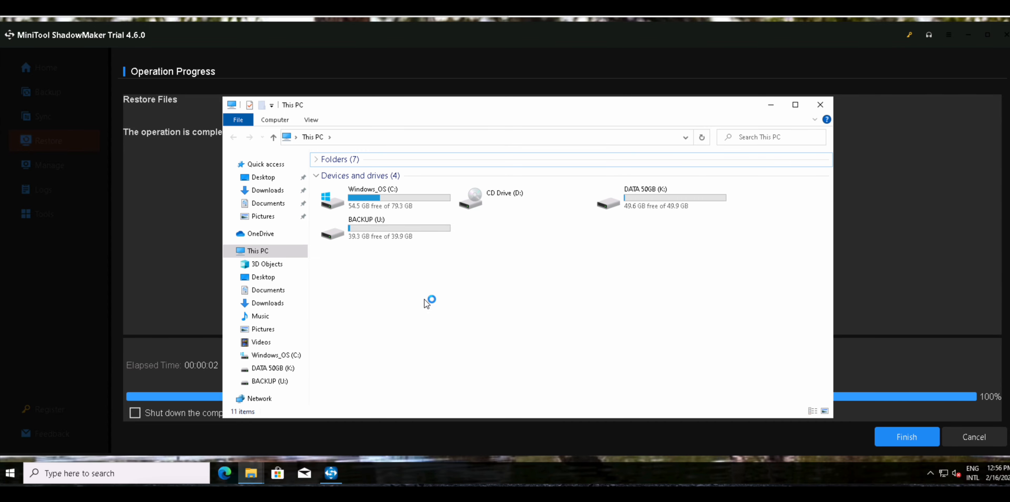
In File Explorer, open the restored Software folder on the DATA 50GB (K:) drive.
shift+click(653, 207)
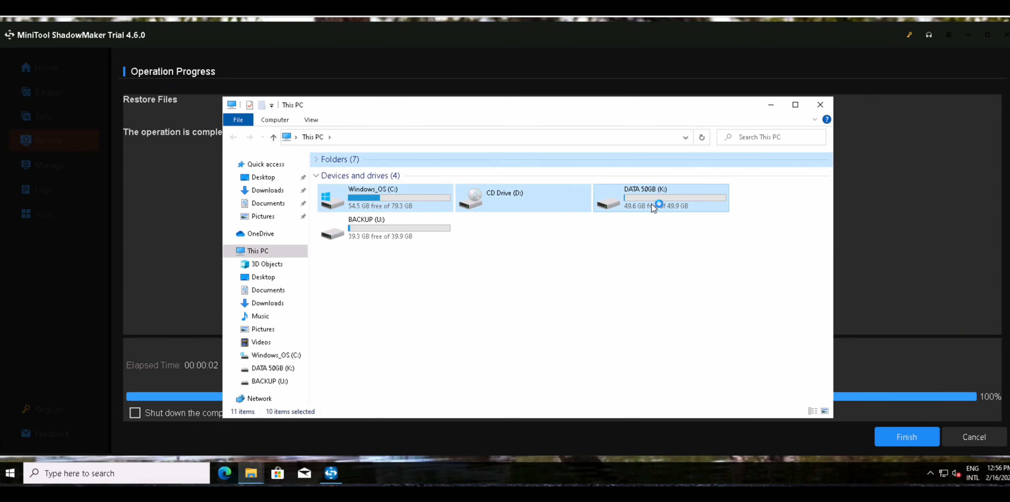
click(386, 228)
key(Up)
key(Right)
key(Right)
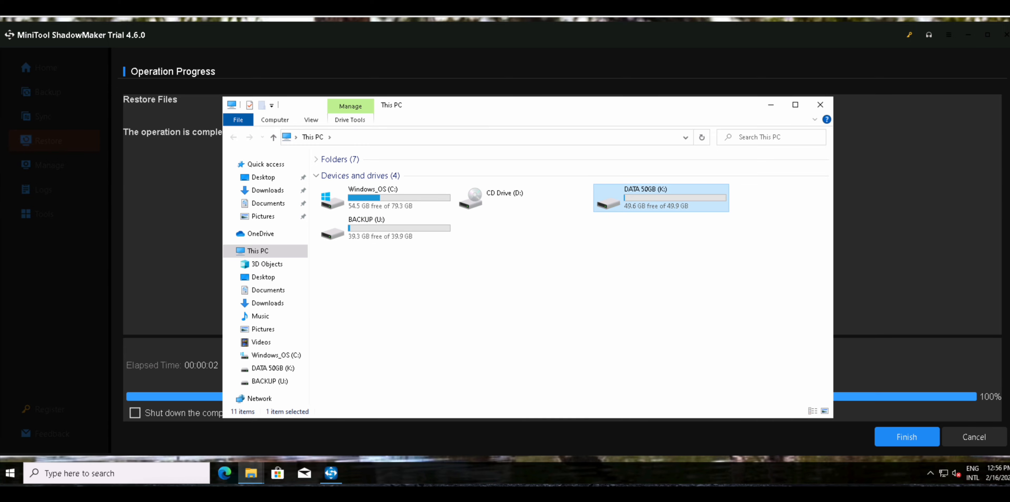
key(Return)
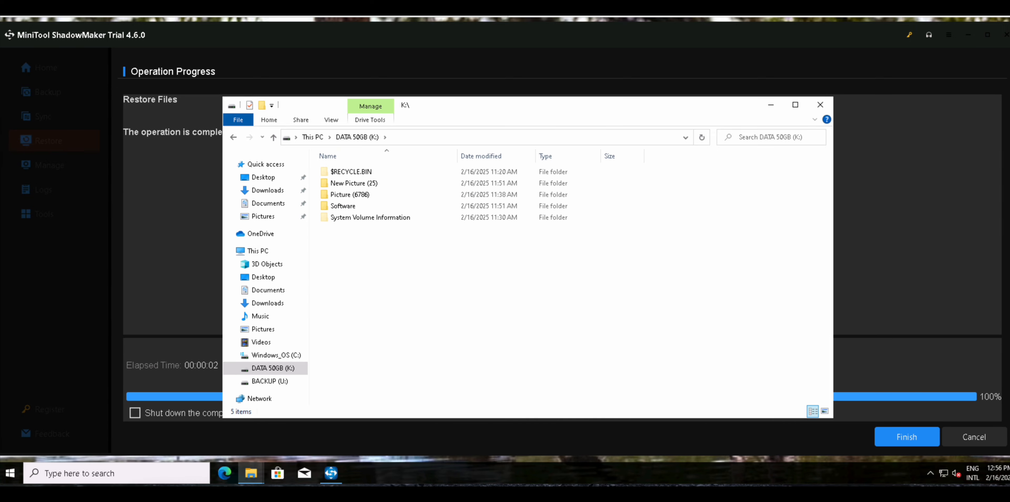
key(Down)
key(Down)
key(Down)
key(Return)
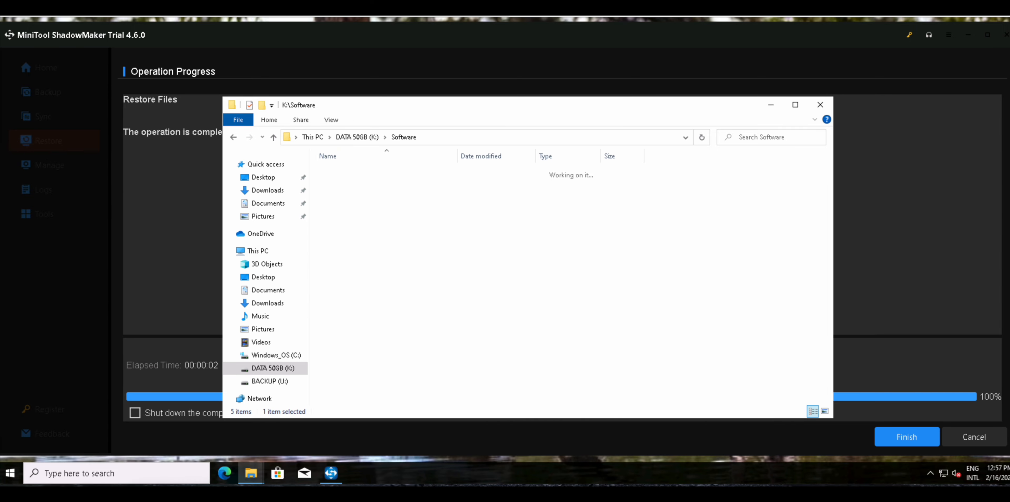
Check the restored files by launching pdr-free-x64.exe, and decline its request to make changes to the device.
key(Down)
key(Down)
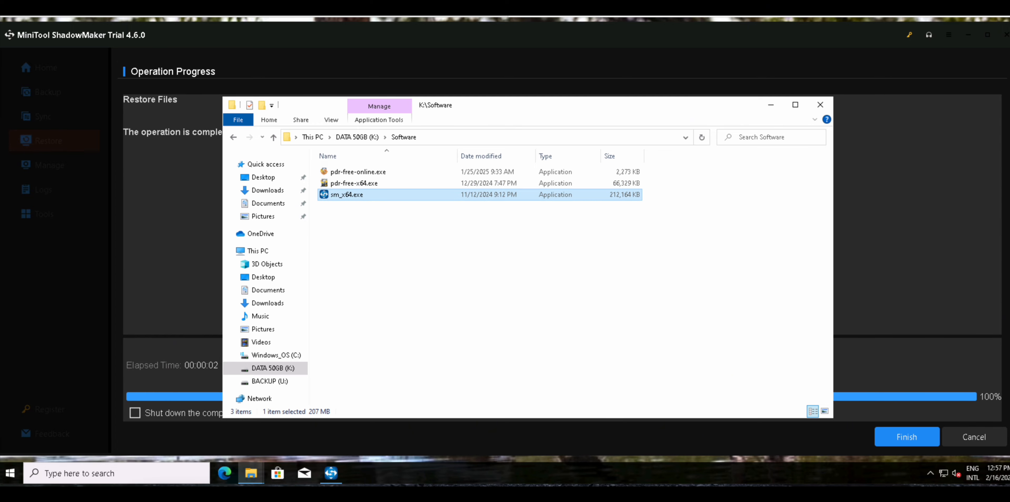
key(Up)
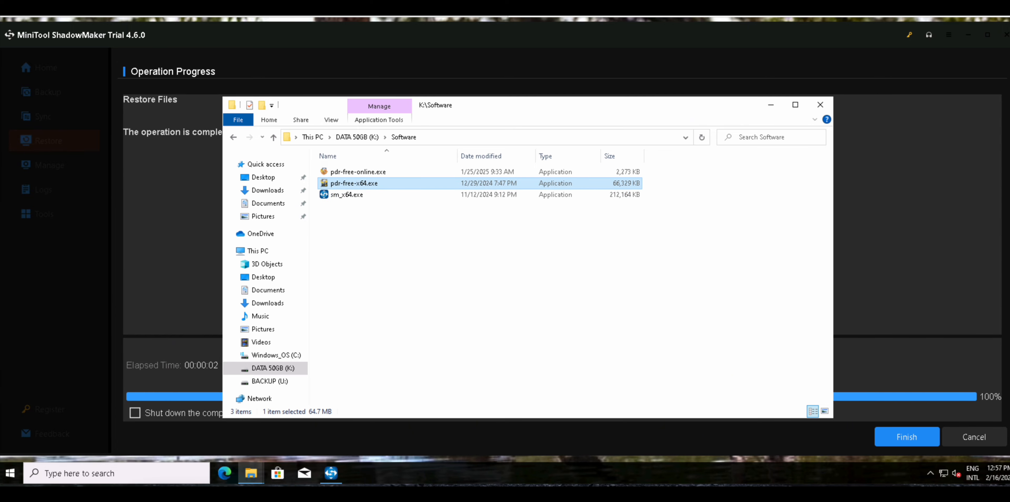
key(Return)
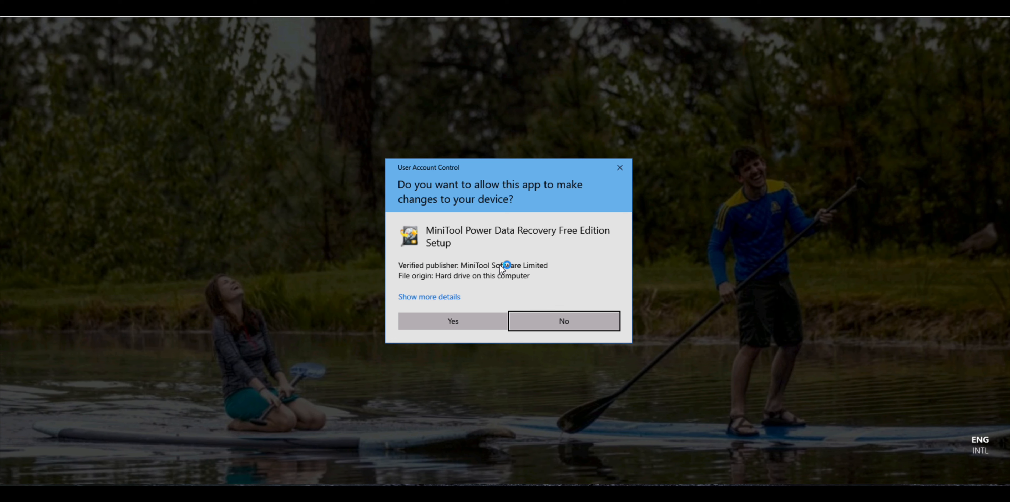
click(536, 320)
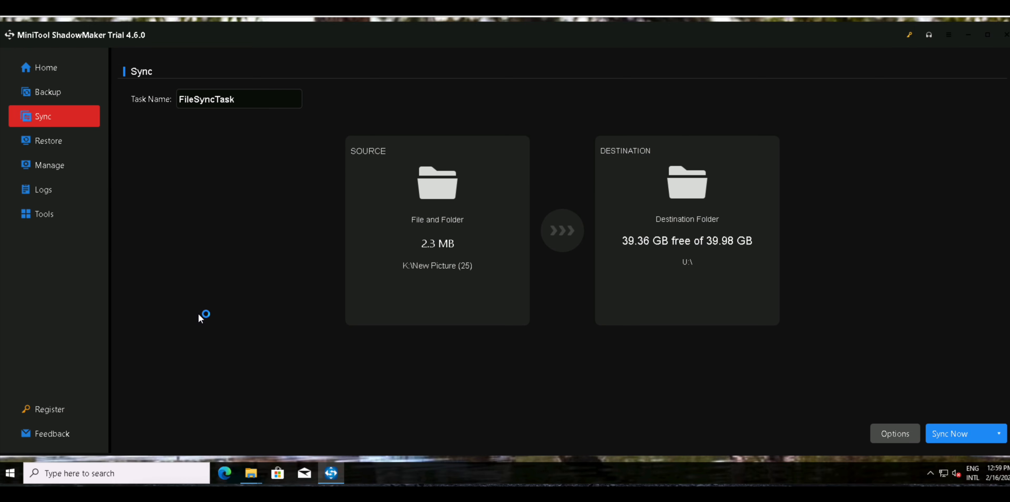
In MiniTool ShadowMaker, set the sync source to the New Picture (25) folder on the K: drive.
click(419, 250)
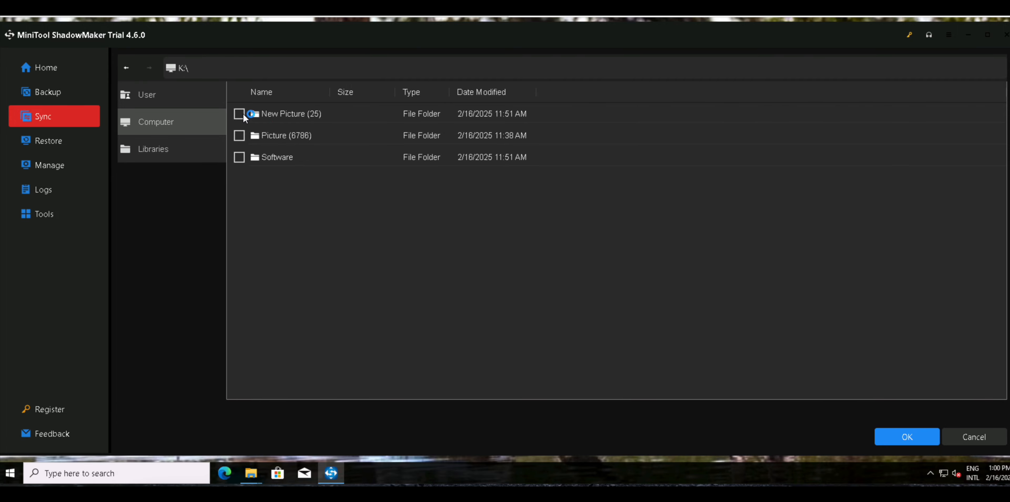
click(240, 113)
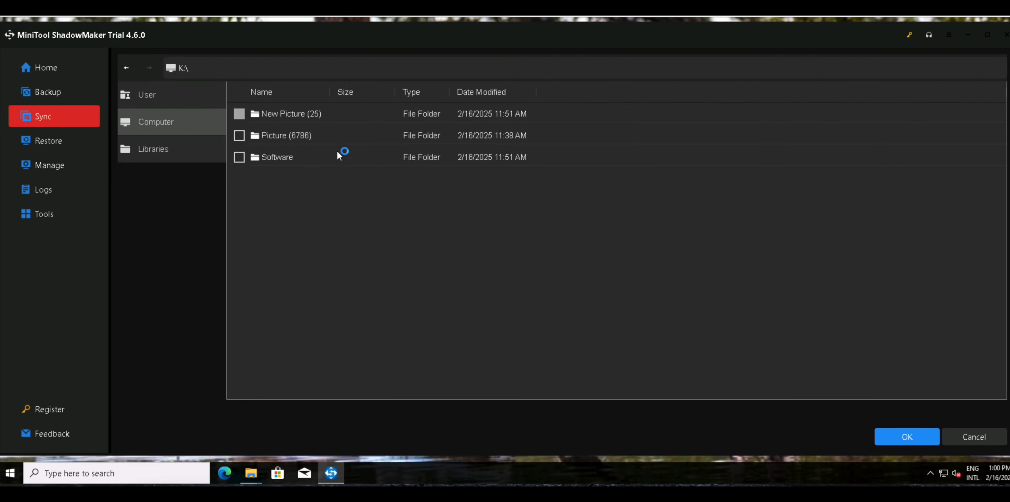
click(905, 438)
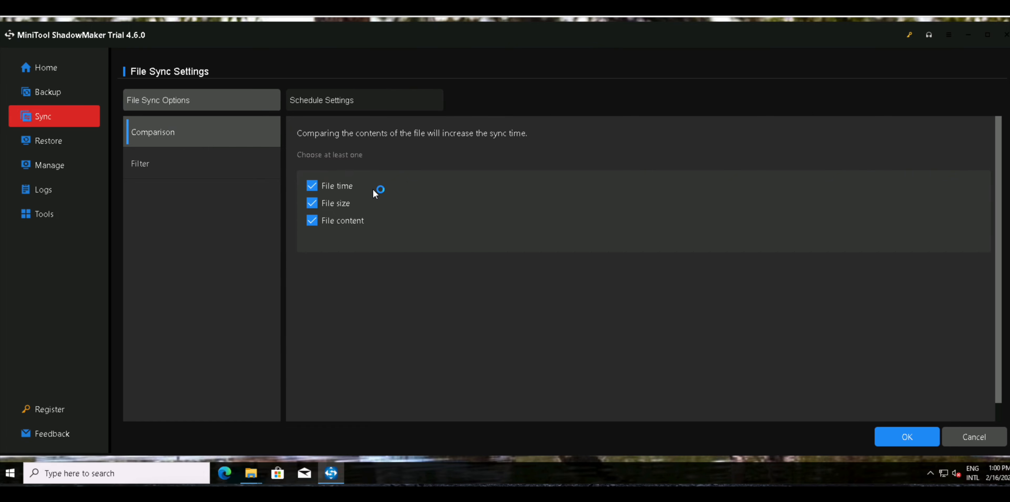
Review the sync filter and schedule settings, leave the schedule off, and run the sync of K:\New Picture (25) to U:\.
click(177, 161)
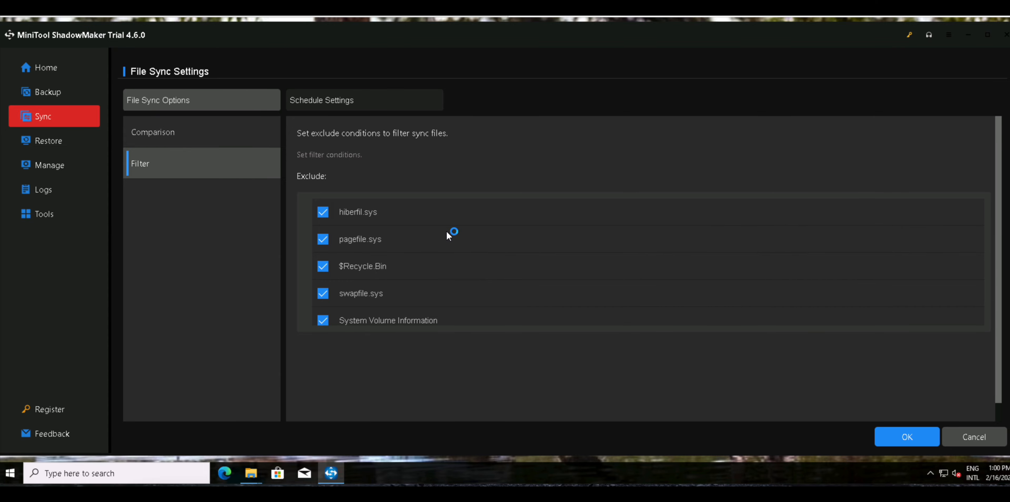
click(329, 101)
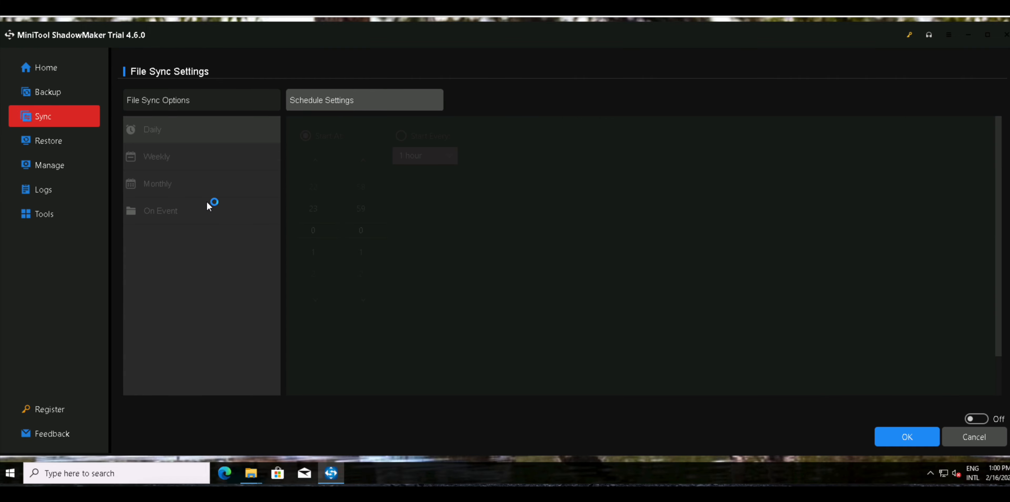
click(906, 437)
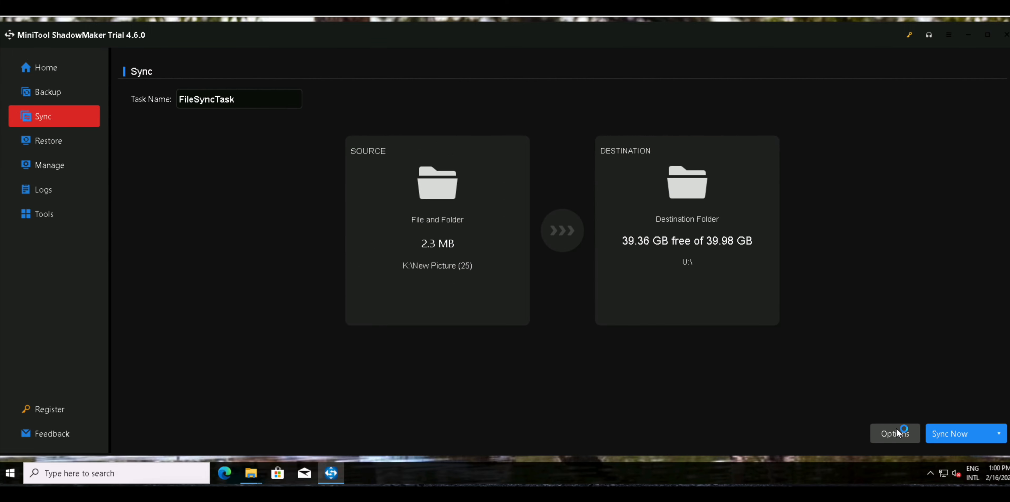
click(999, 434)
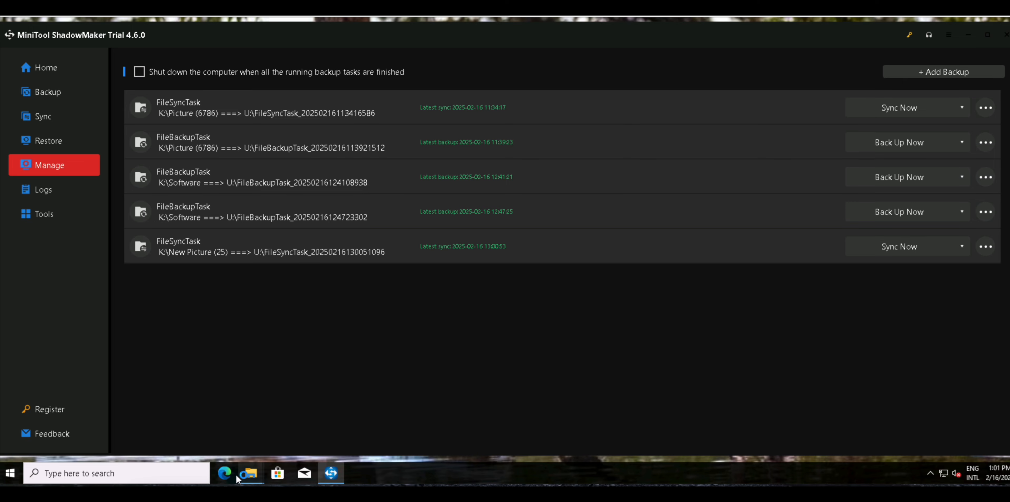
In File Explorer, open the newest file sync folder on the BACKUP (U:) drive and examine its contents.
middle_click(245, 475)
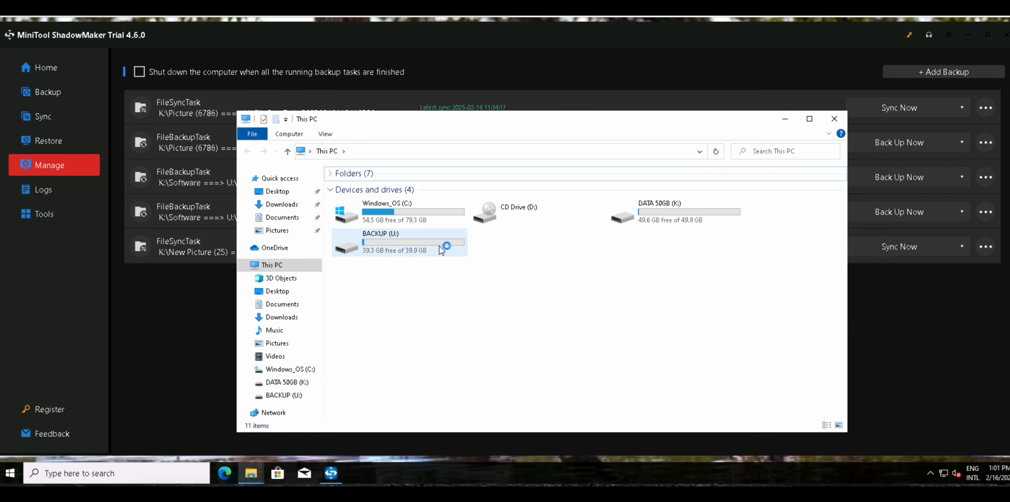
key(ctrl+a)
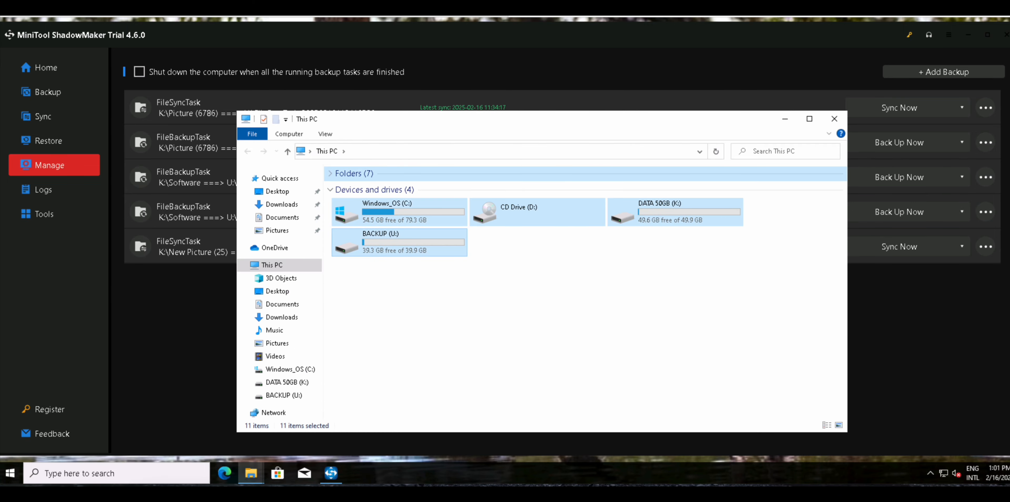
click(454, 245)
double_click(454, 246)
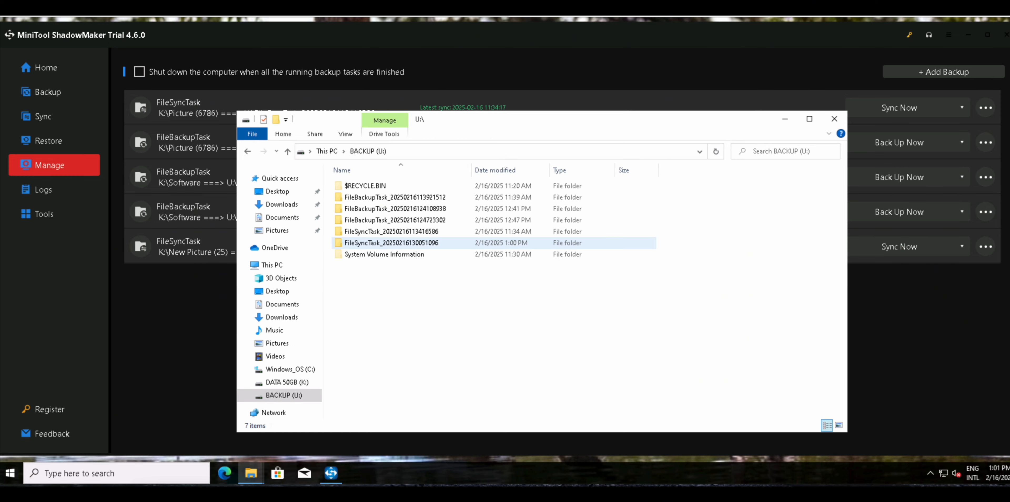
key(Down)
key(Down)
key(Down)
key(Down)
key(Down)
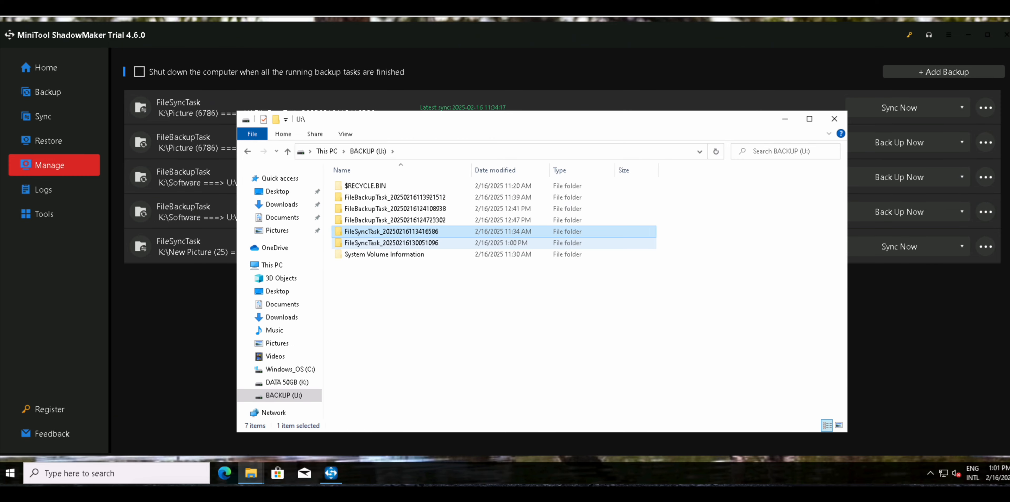
key(Return)
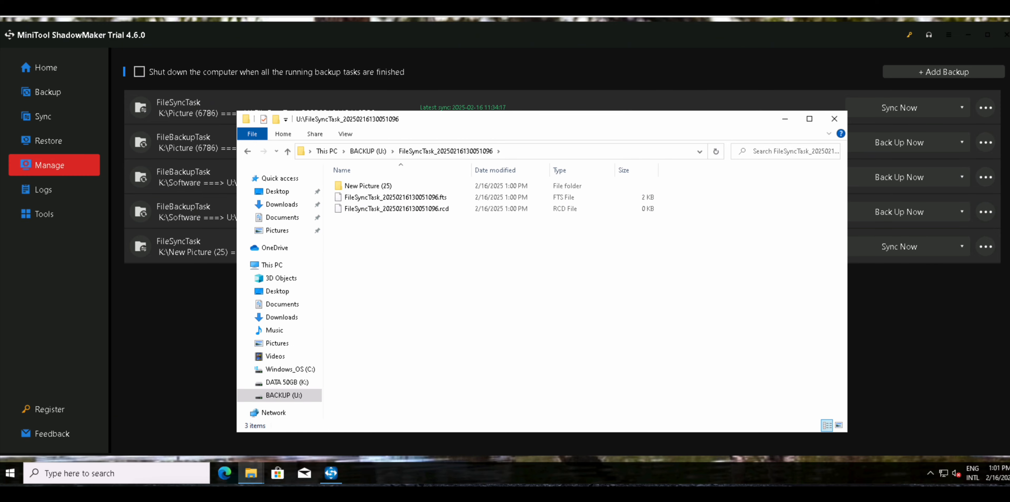
key(Down)
key(Down)
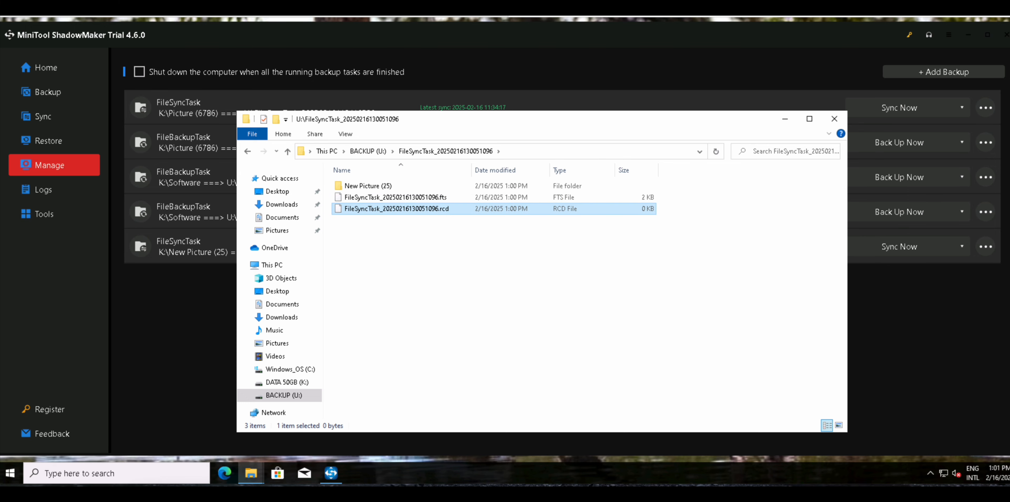
key(Up)
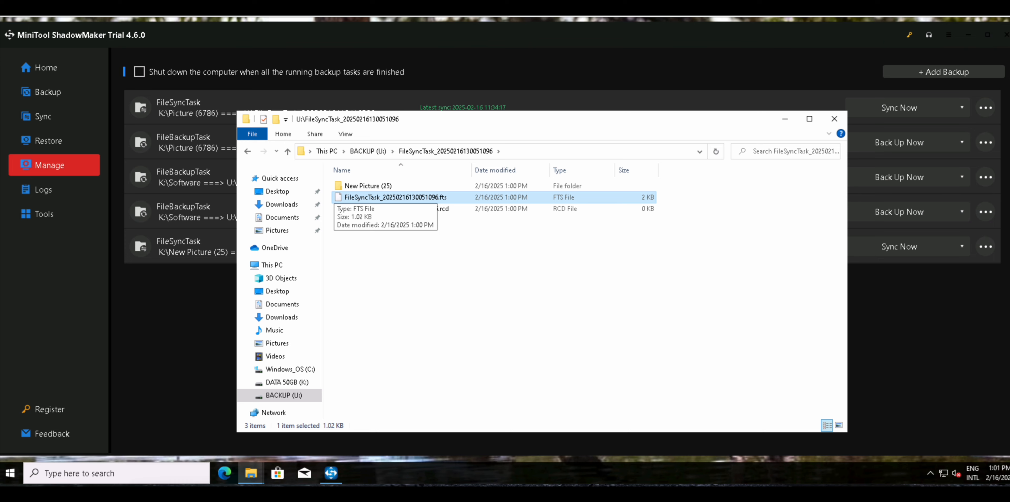
Open the synced New Picture (25) folder and examine the images in its jpg (24) subfolder.
click(367, 186)
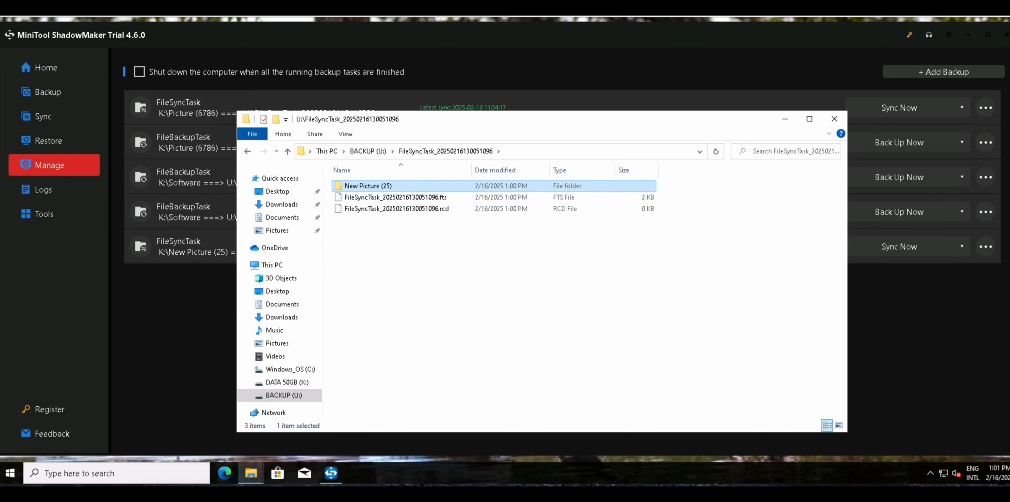
double_click(367, 187)
click(360, 197)
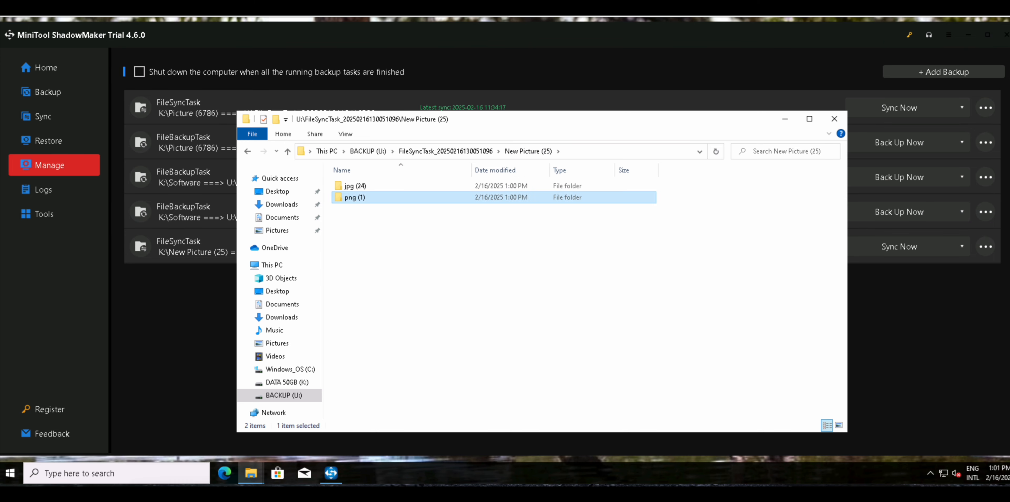
click(360, 186)
double_click(360, 186)
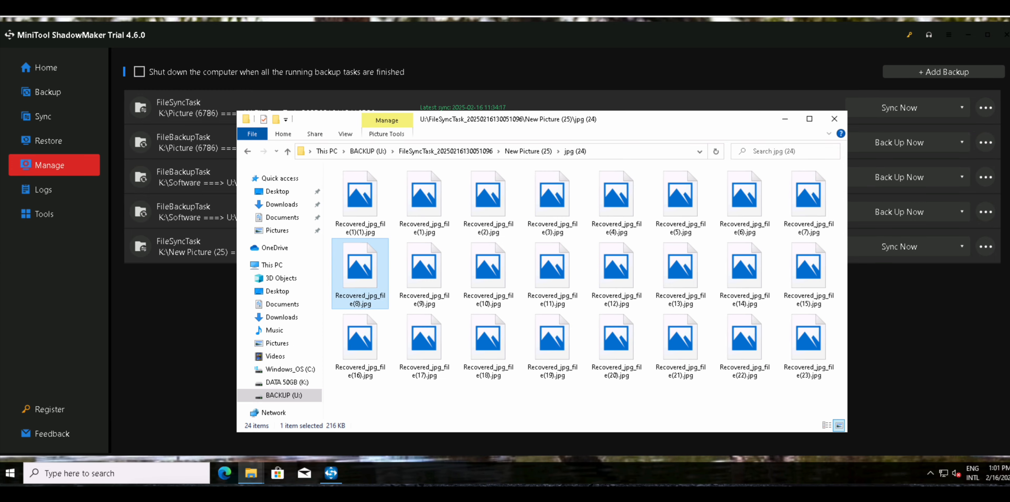
key(alt+Left)
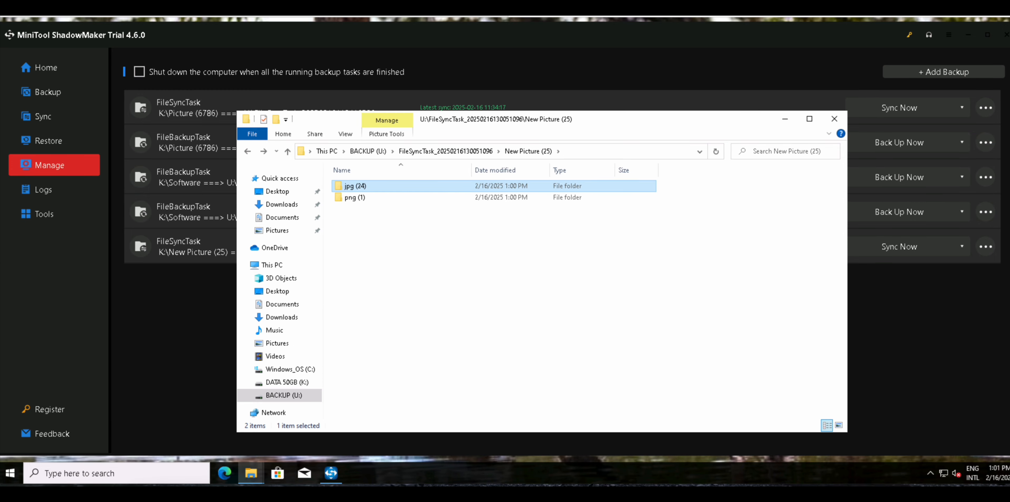
Open the png (1) subfolder, view Recovered_png_file(1).png in Photos, and close the viewer.
key(Down)
key(Return)
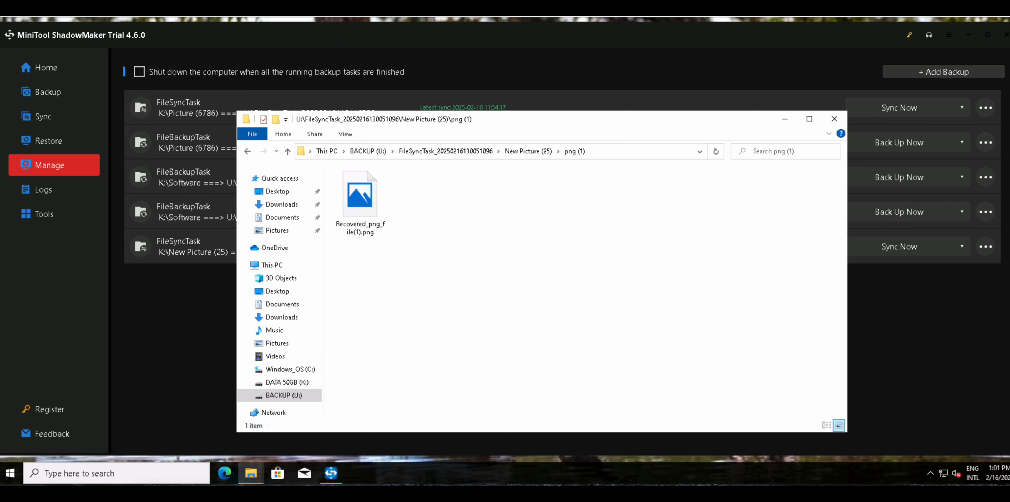
click(360, 196)
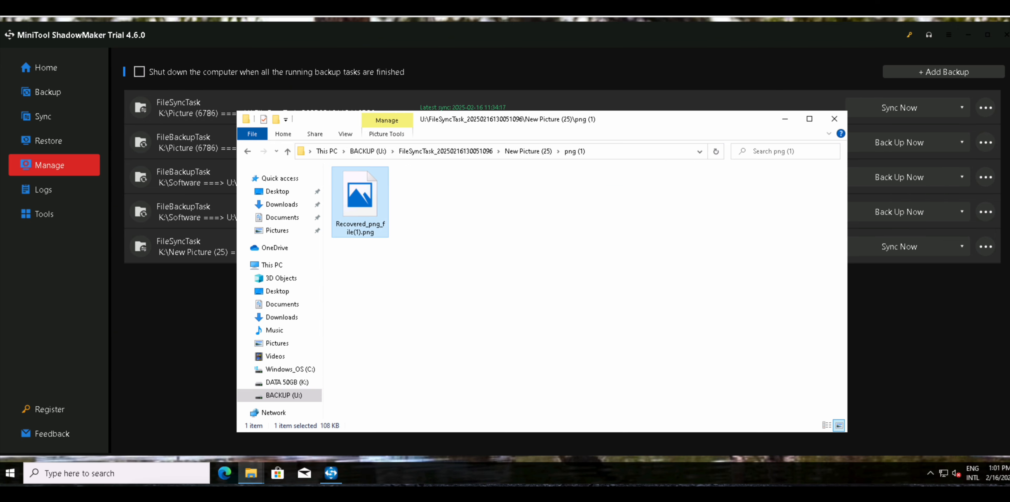
key(Return)
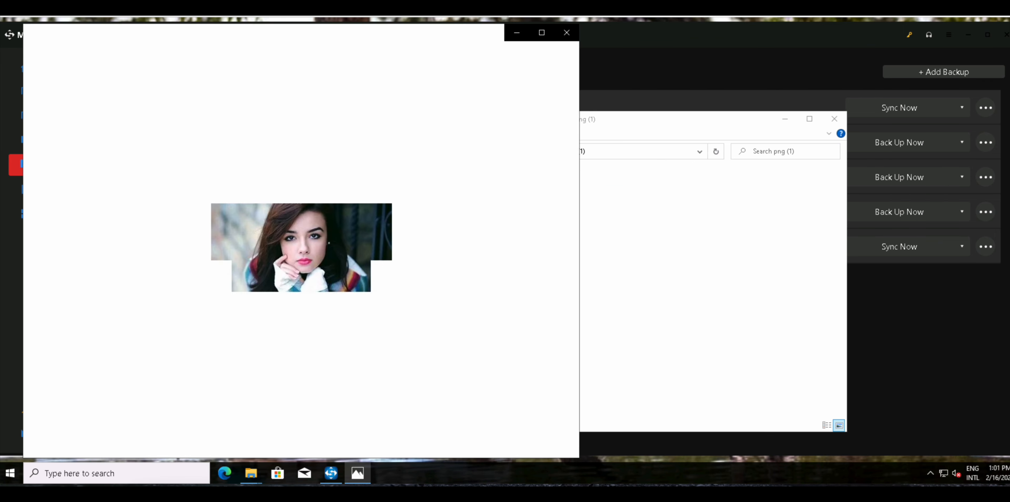
click(566, 32)
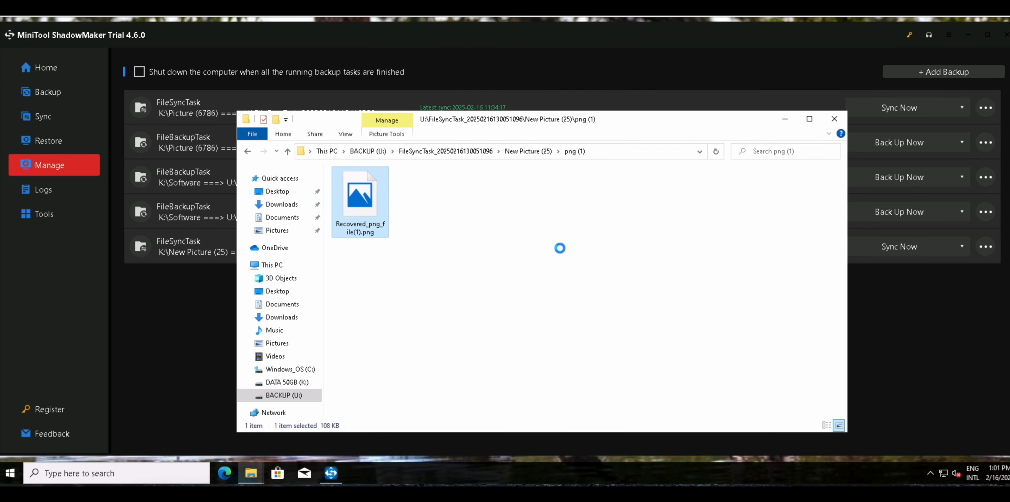
Return to the root of the BACKUP (U:) drive and look over the backup and sync task folders.
key(BackSpace)
key(BackSpace)
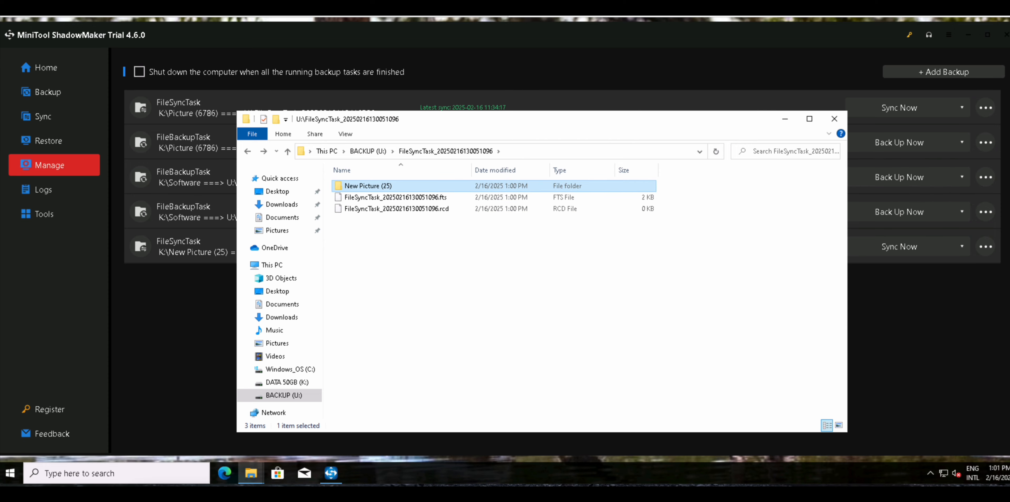
key(BackSpace)
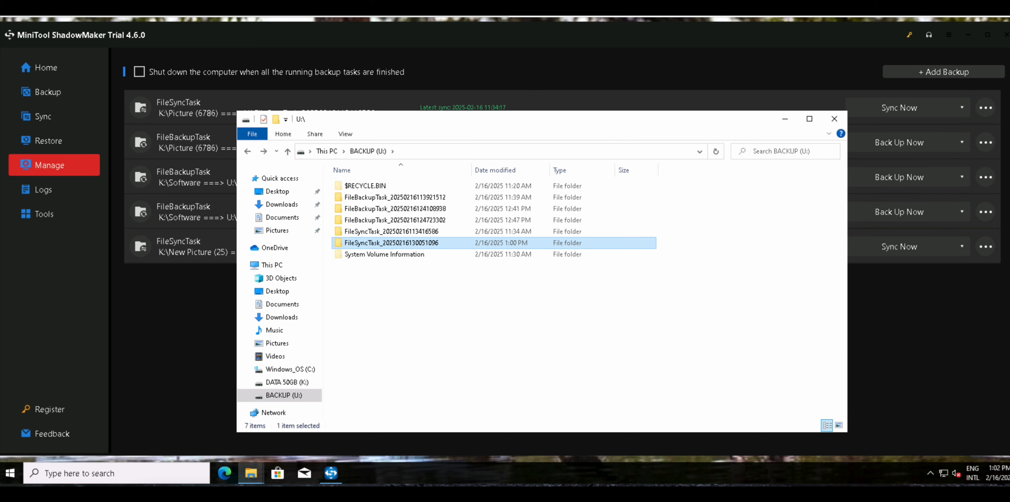
key(Up)
key(Up)
key(Up)
key(Up)
key(Up)
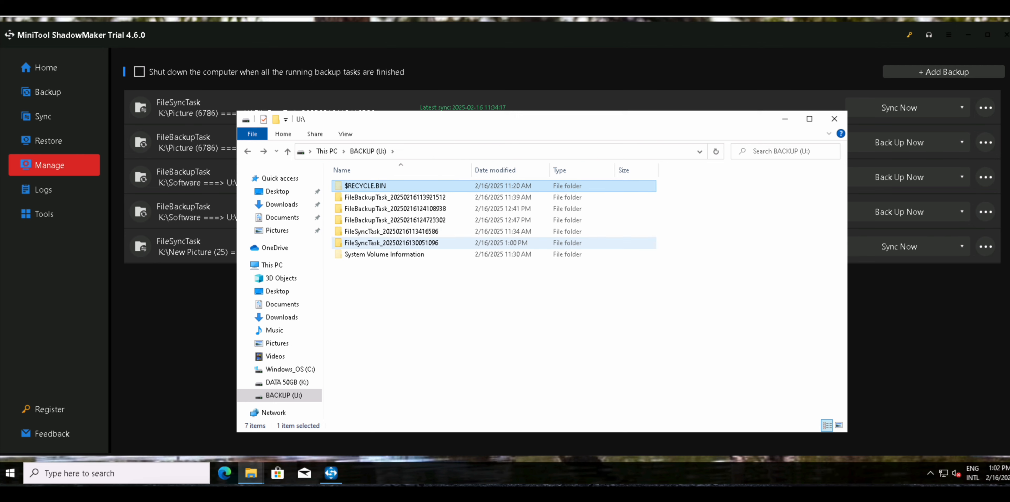
key(Down)
key(Down)
key(Down)
key(Down)
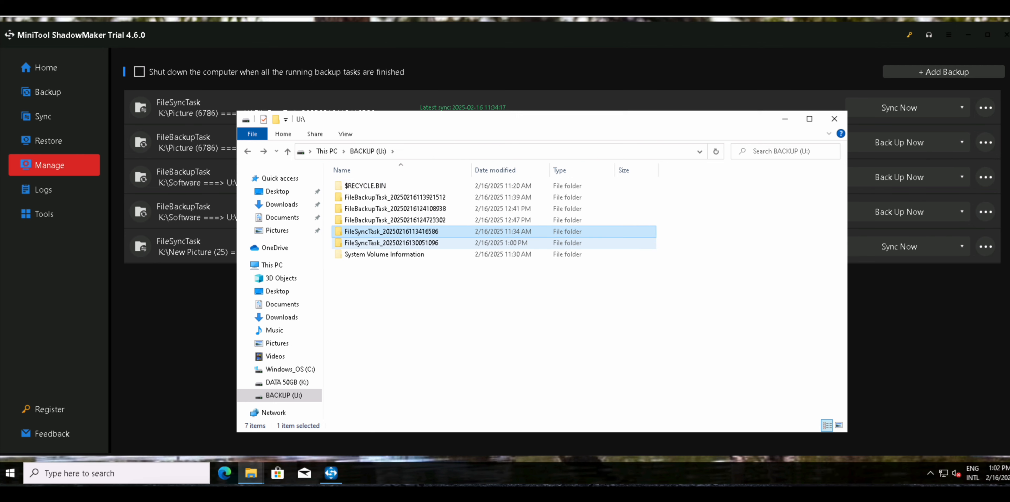
key(Down)
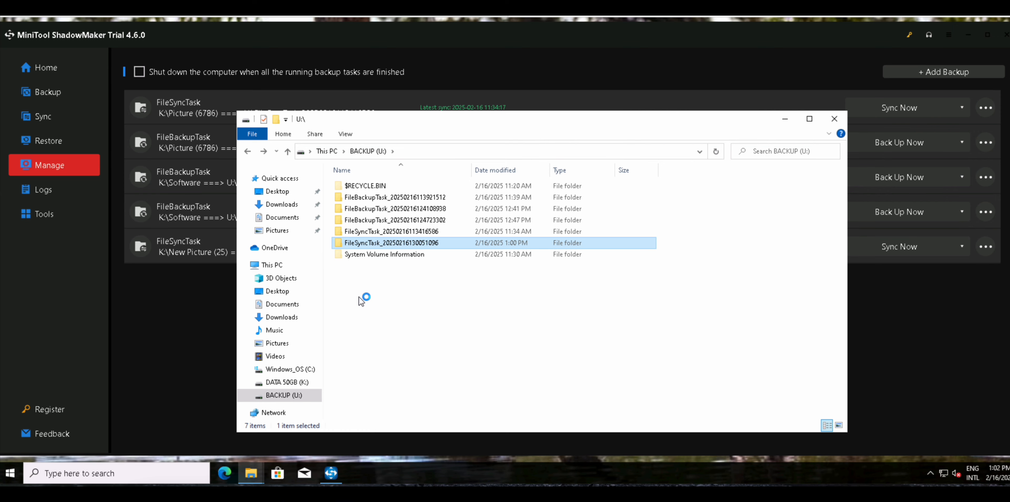
In MiniTool ShadowMaker, set the sync destination to the DATA 50GB (K:) drive and run the sync of K:\New Picture (25).
click(190, 304)
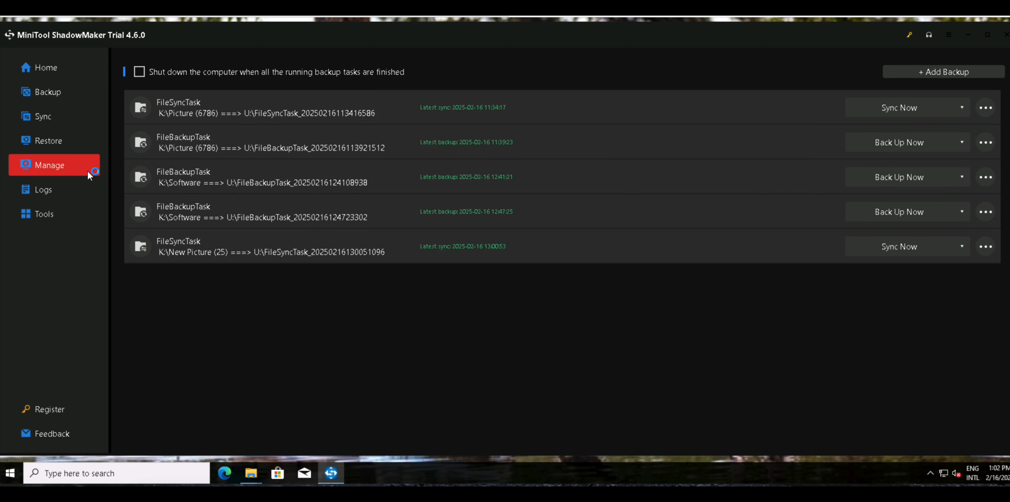
click(45, 110)
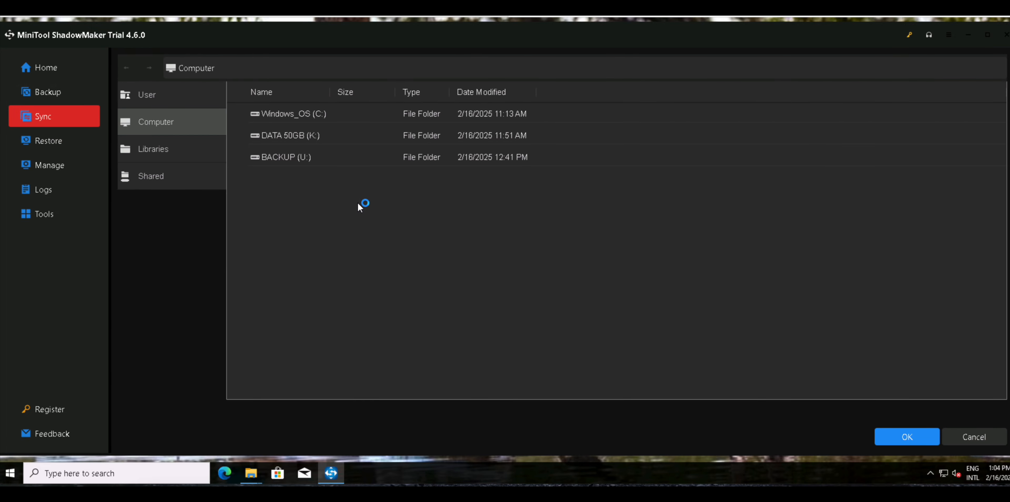
click(279, 136)
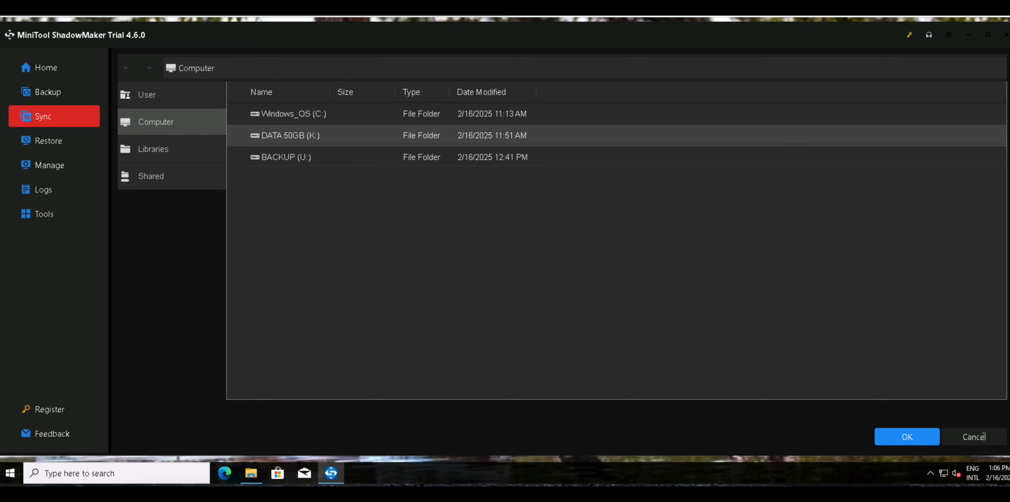
click(928, 438)
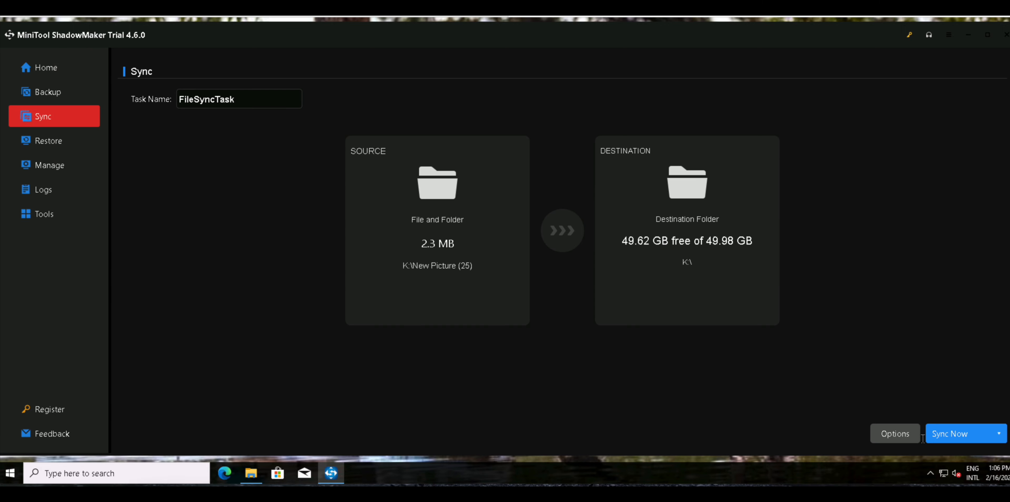
click(950, 434)
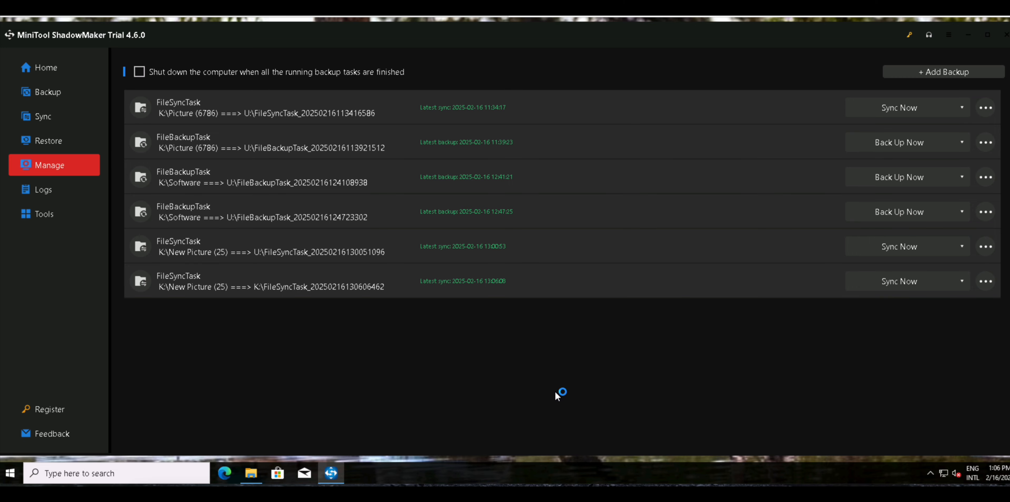
Switch to File Explorer and open the DATA 50GB (K:) drive to look for the new sync folder.
click(253, 481)
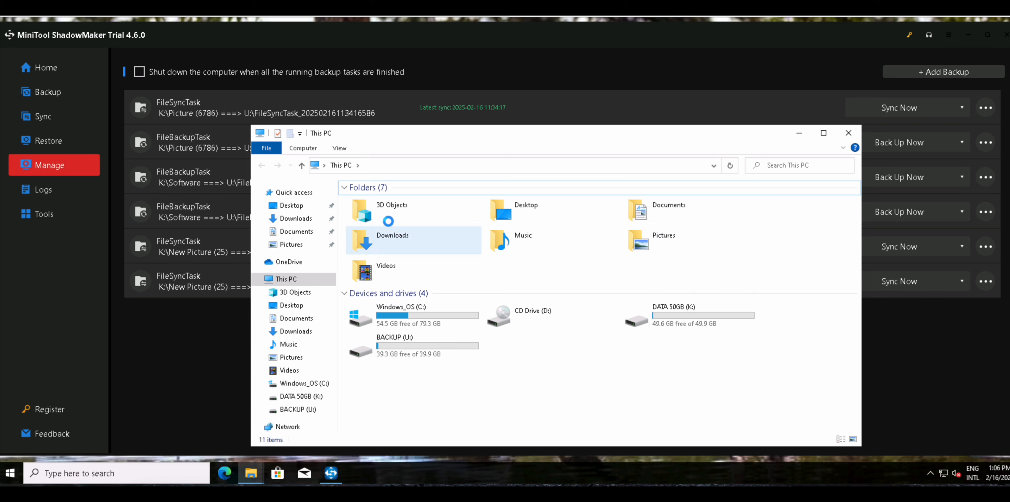
click(350, 189)
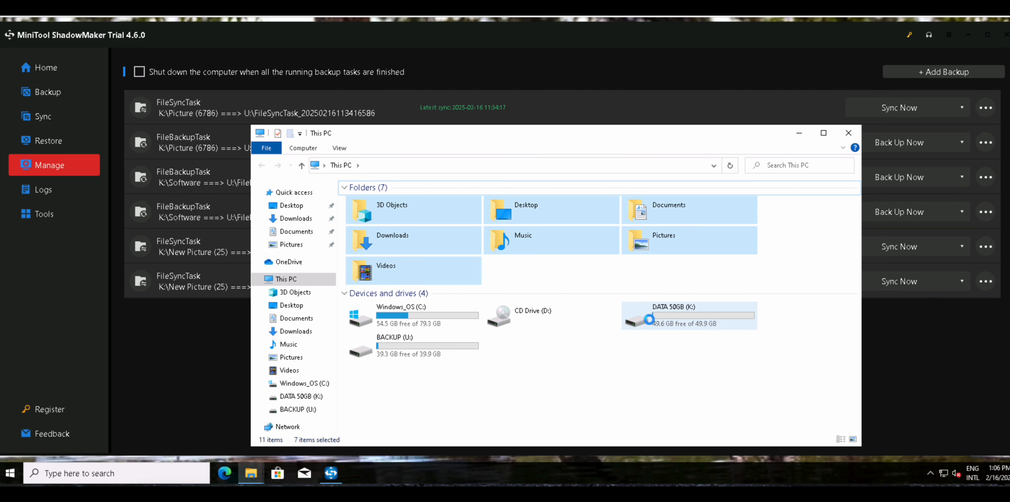
key(Down)
key(Down)
key(Down)
key(Down)
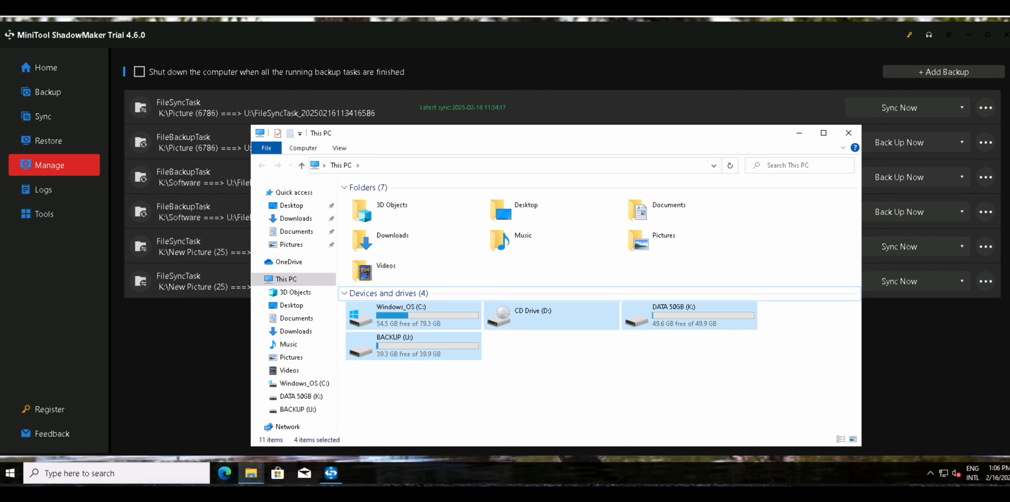
key(Down)
key(Right)
key(Right)
key(Return)
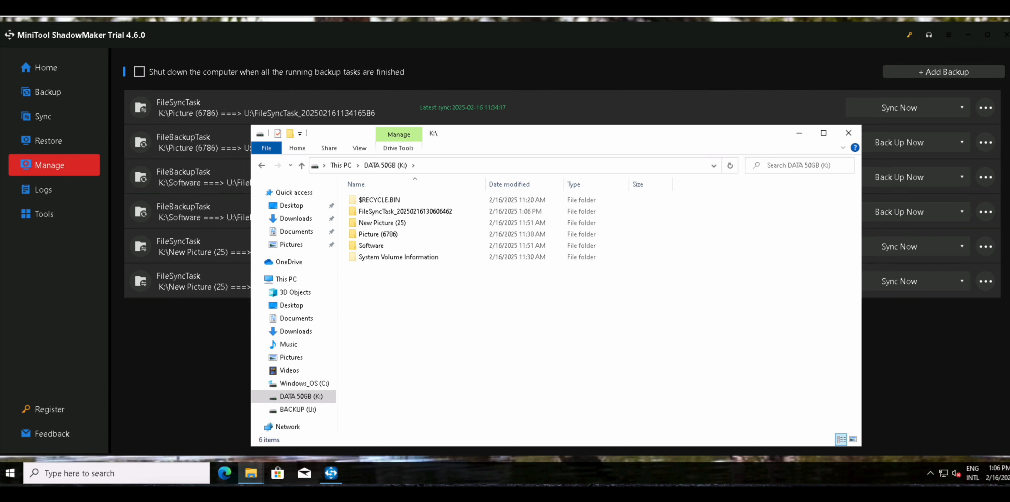
Open the FileSyncTask folder on the K: drive and the New Picture (25) folder inside it to check the synced copy.
key(Down)
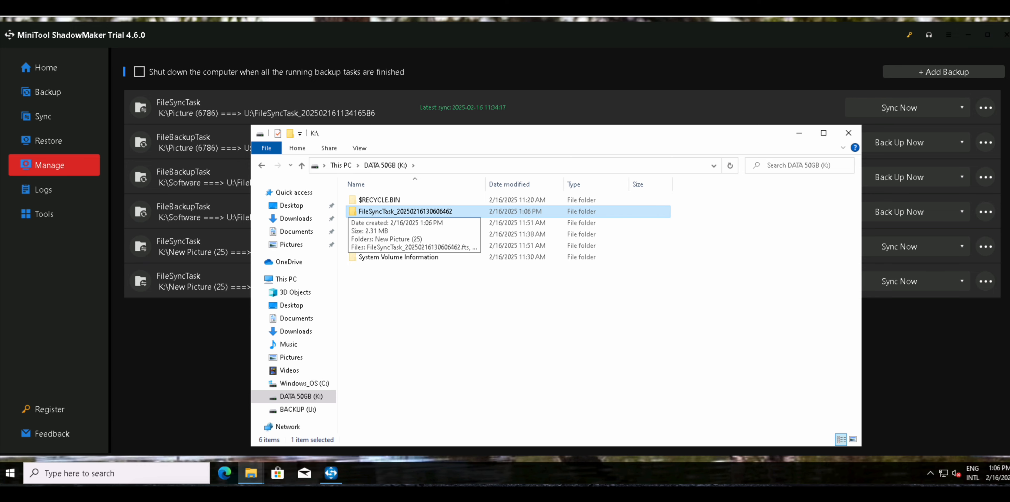
key(Return)
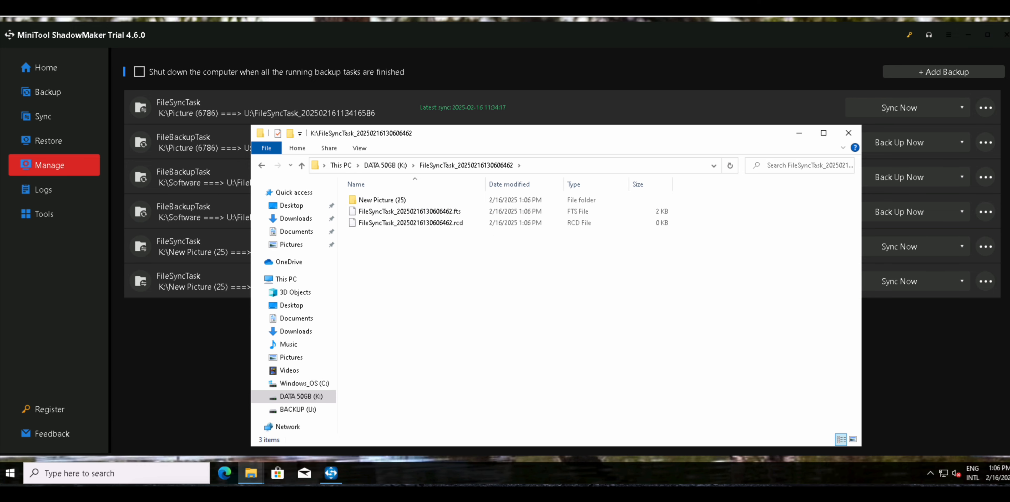
key(Down)
key(Up)
key(Return)
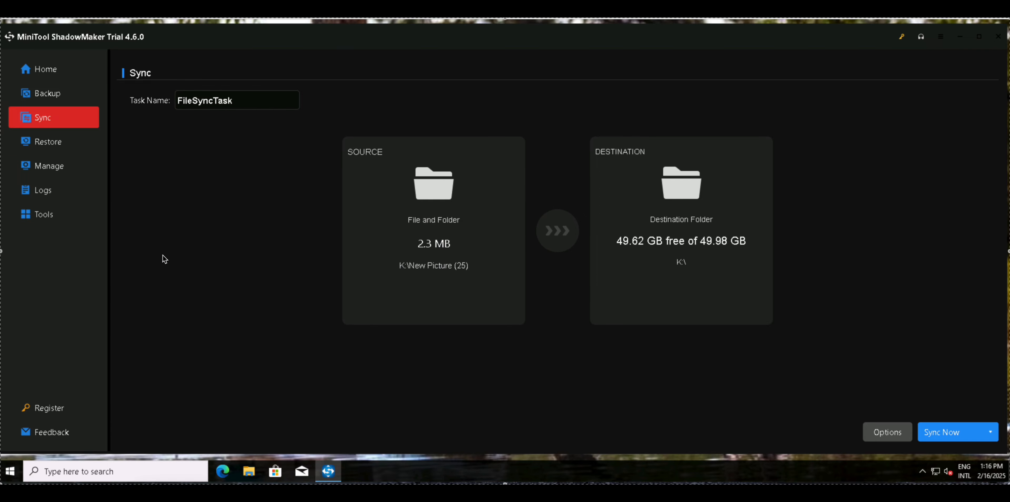
In ShadowMaker's task management, locate the K:\Picture (6786) sync task's folder, inspect its jpg (1267) images, and close File Explorer.
click(79, 165)
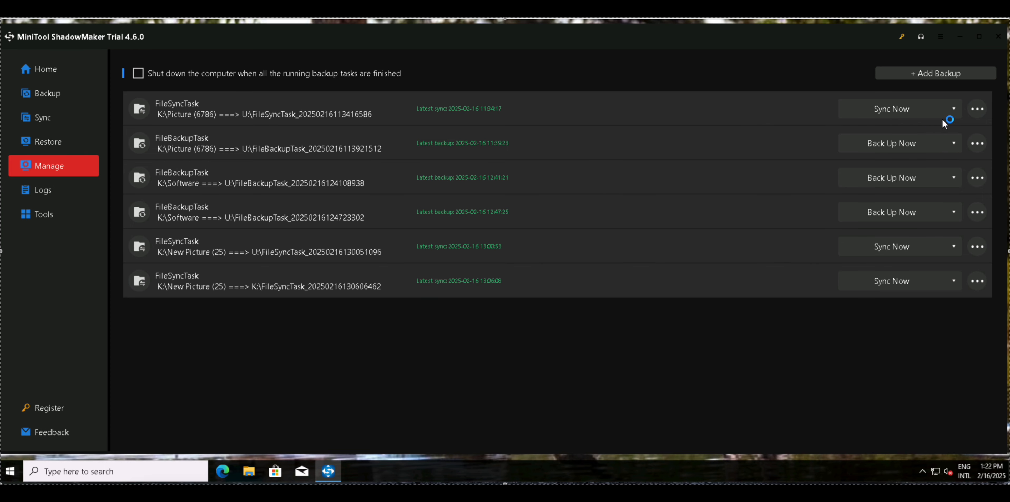
click(978, 109)
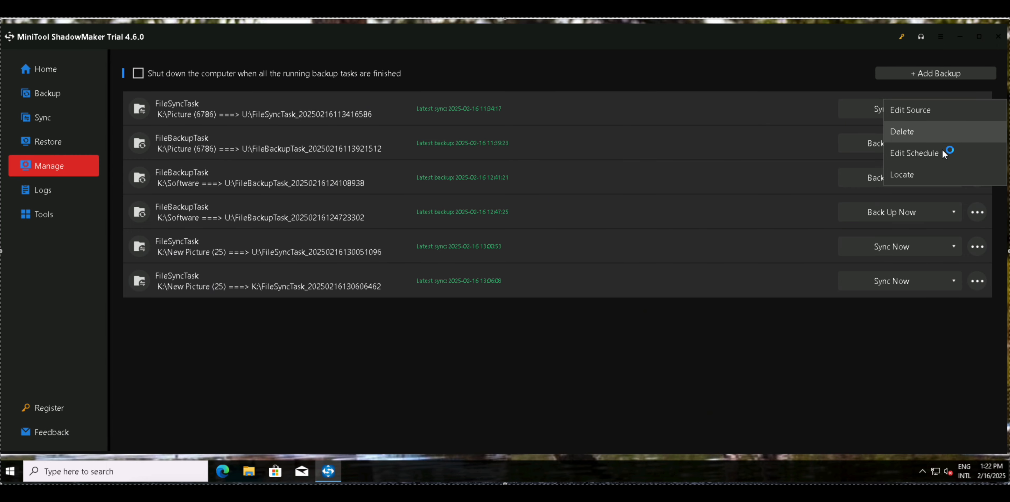
click(920, 174)
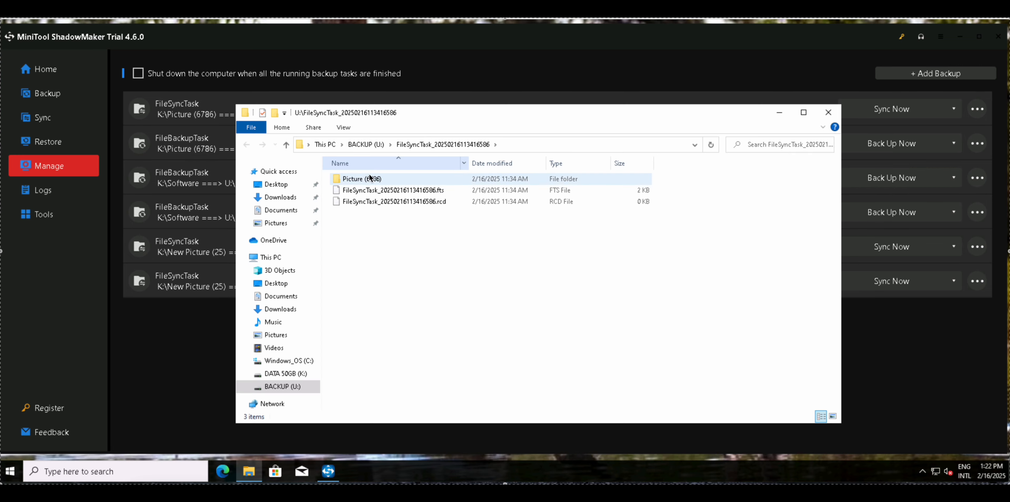
click(372, 179)
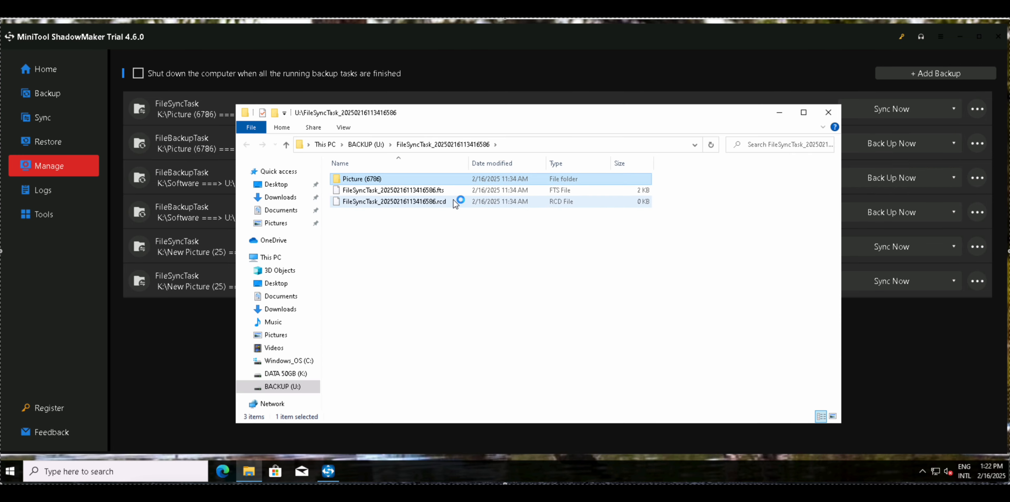
key(Return)
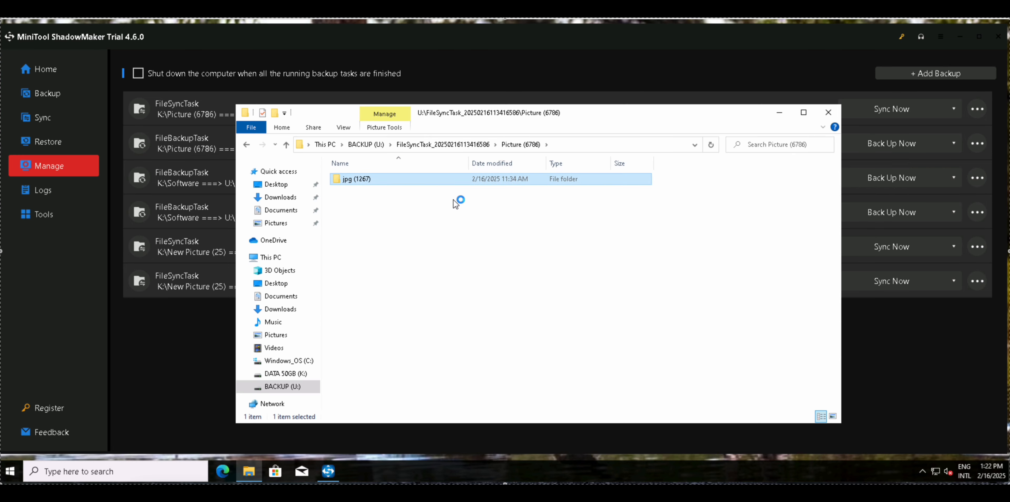
key(Return)
click(438, 199)
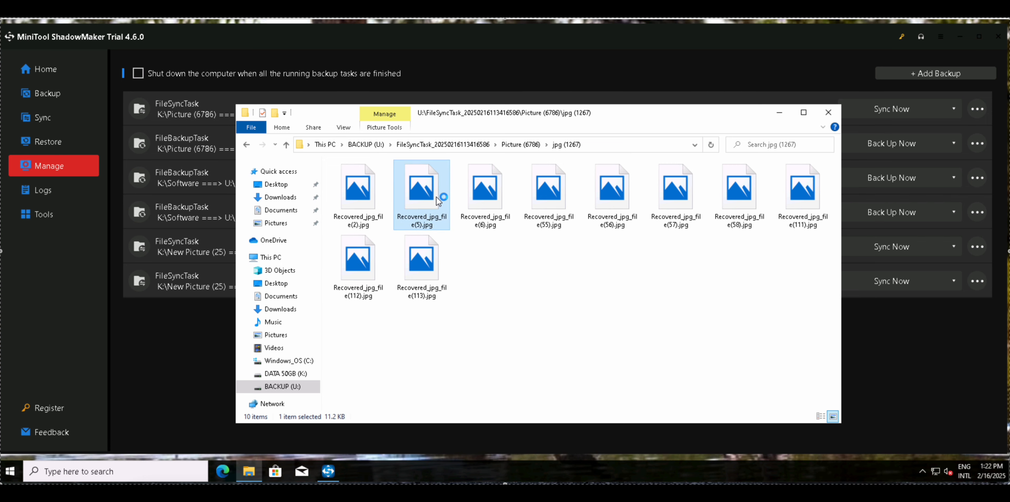
click(828, 112)
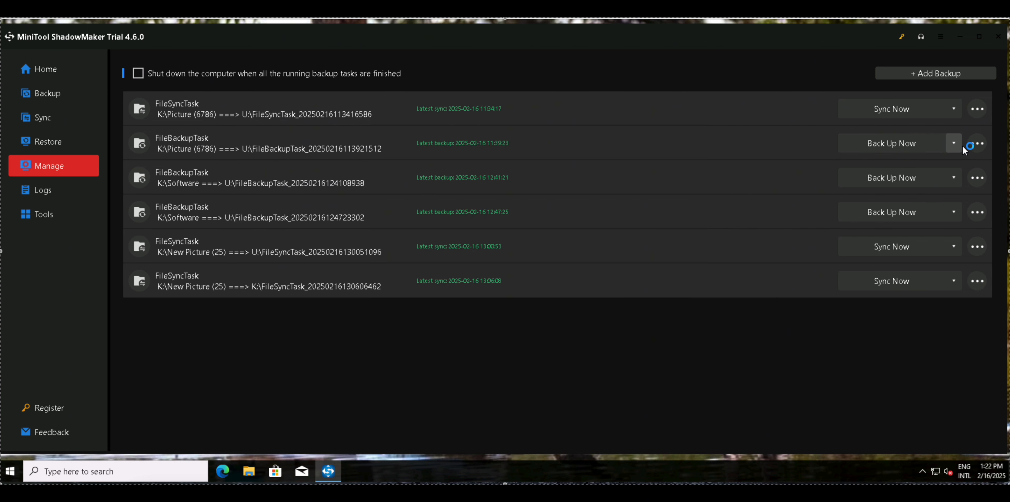
Locate the backup image of the K:\Picture (6786) backup task and examine the files in its folder.
click(976, 144)
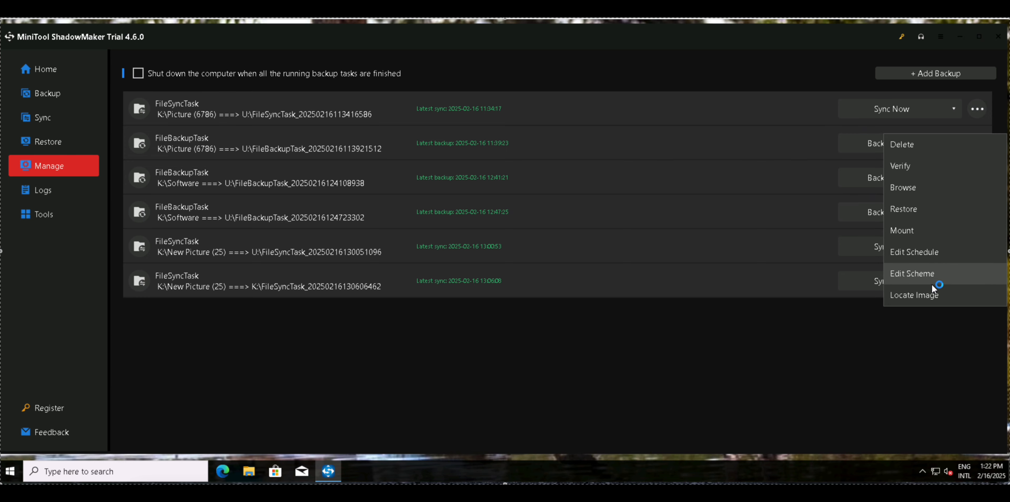
click(920, 295)
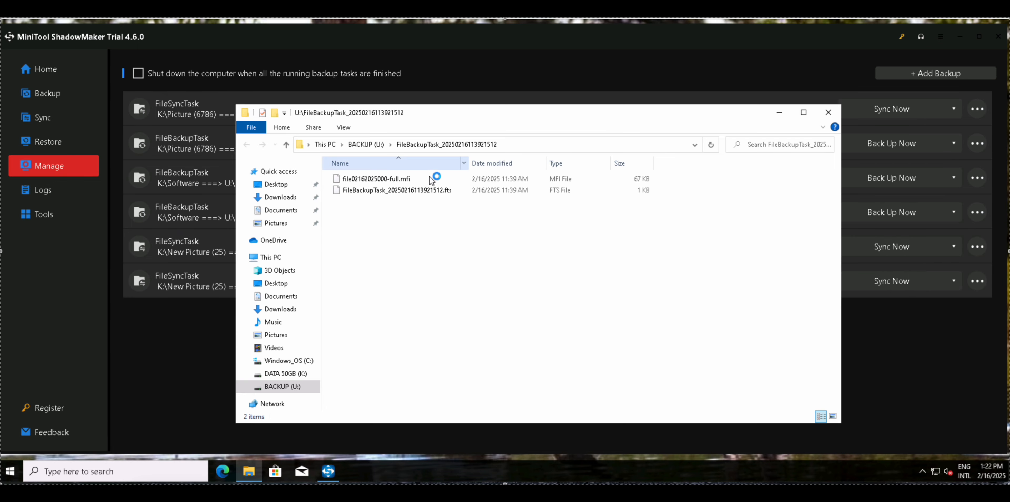
click(436, 191)
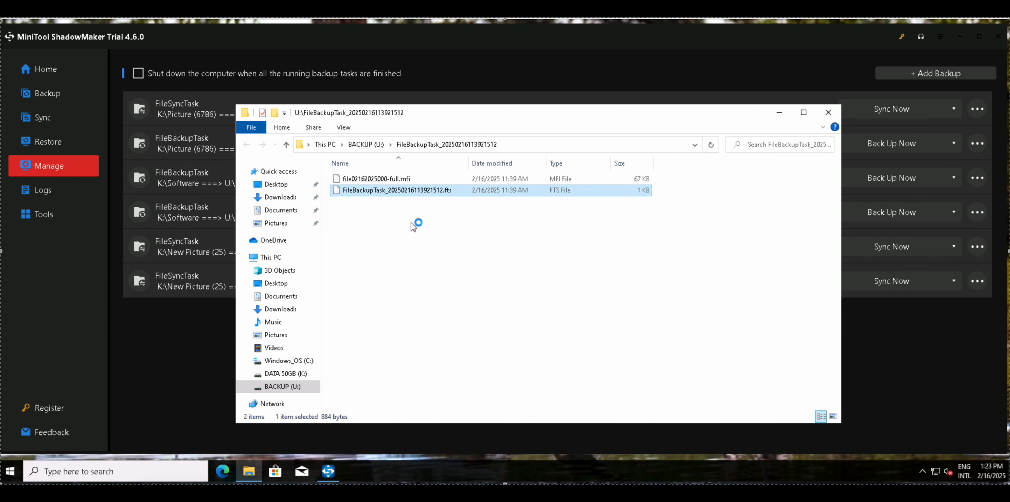
Inspect the full backup image file (.mfi) of the K:\Picture (6786) backup task and close File Explorer.
click(388, 179)
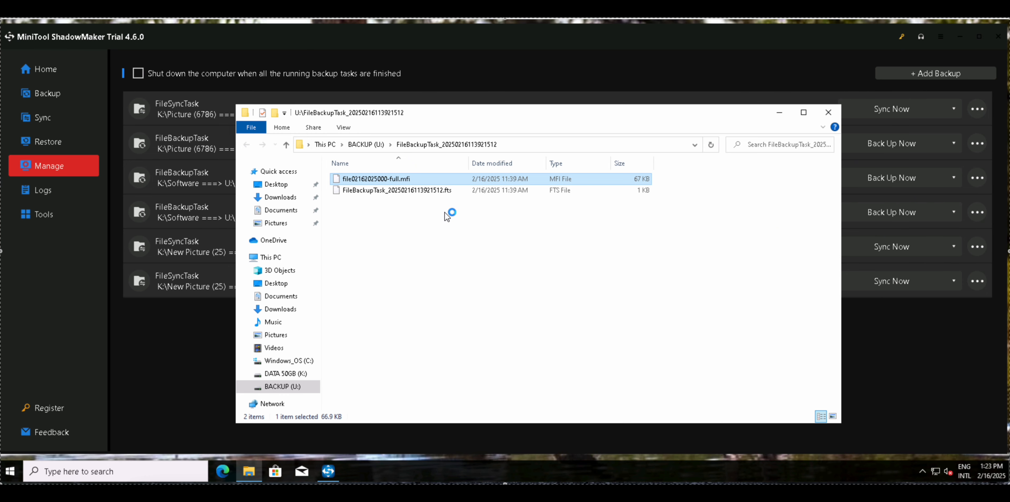
click(828, 112)
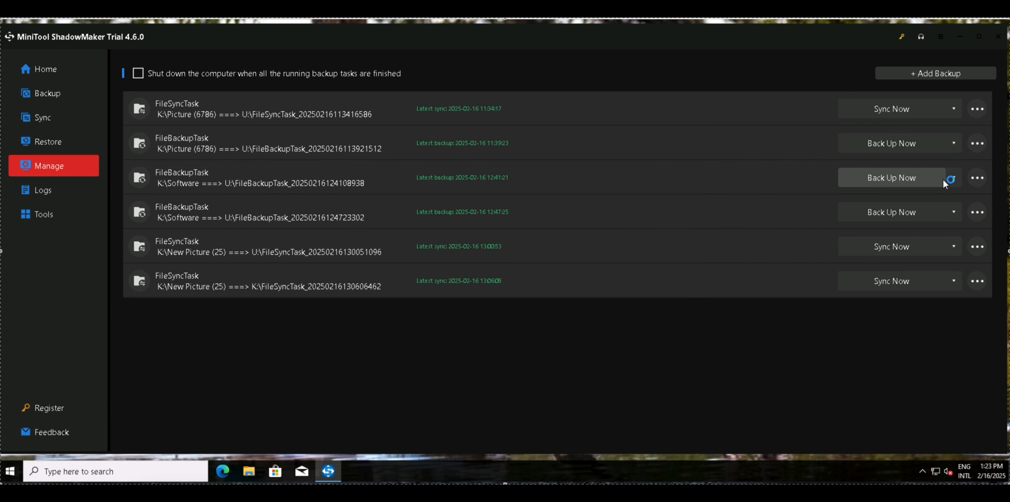
click(978, 212)
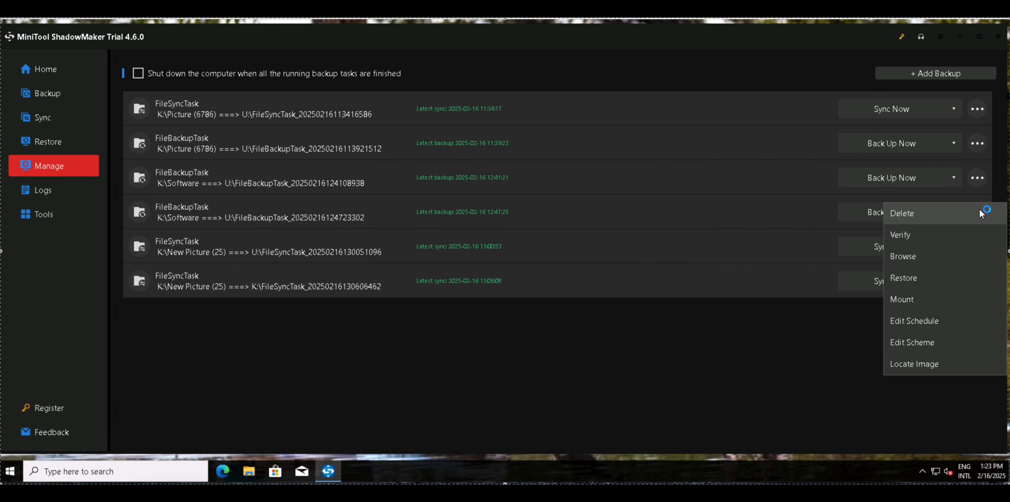
click(917, 300)
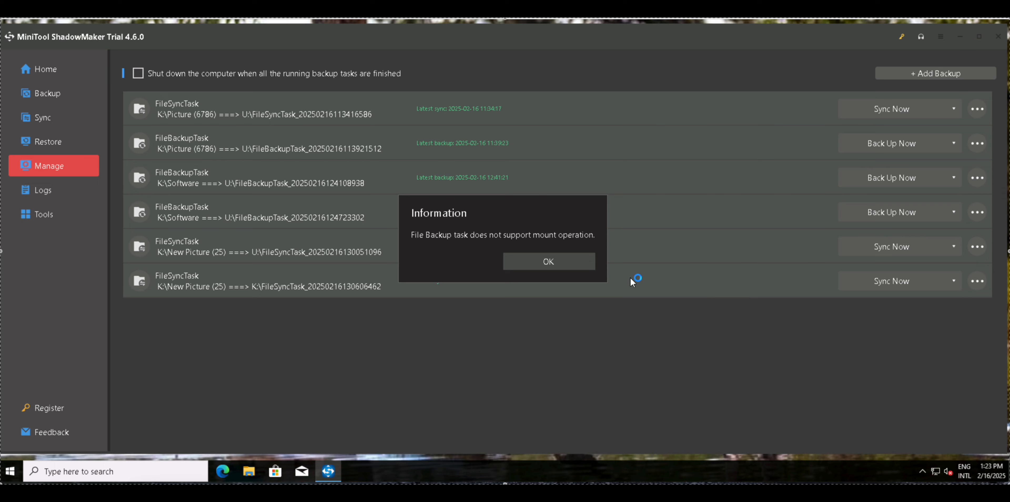
click(549, 266)
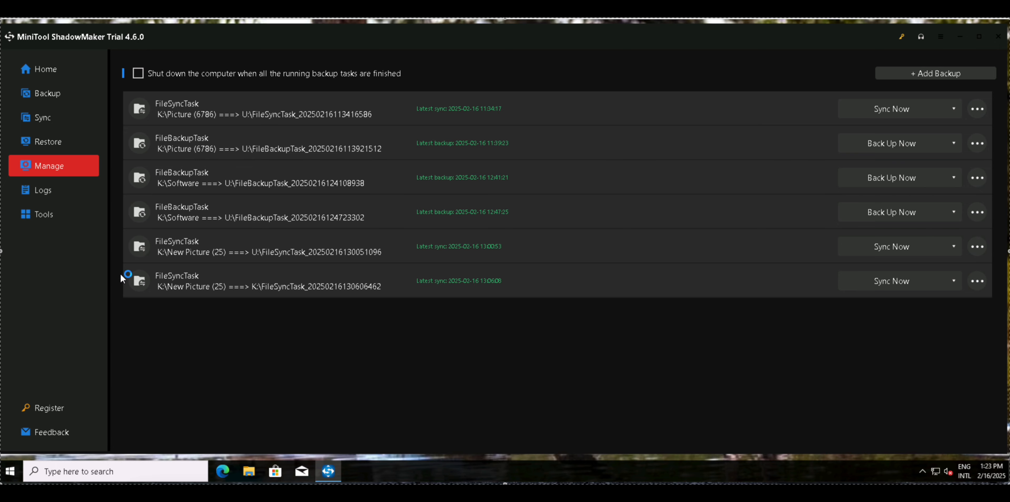
Open the Clone Disk tool to view the available source disks, and leave it without cloning.
click(51, 214)
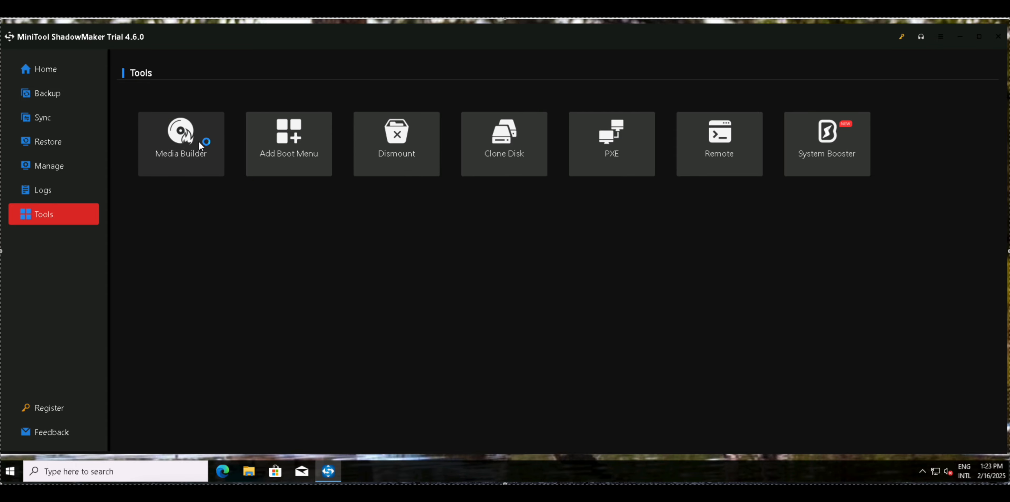
click(510, 154)
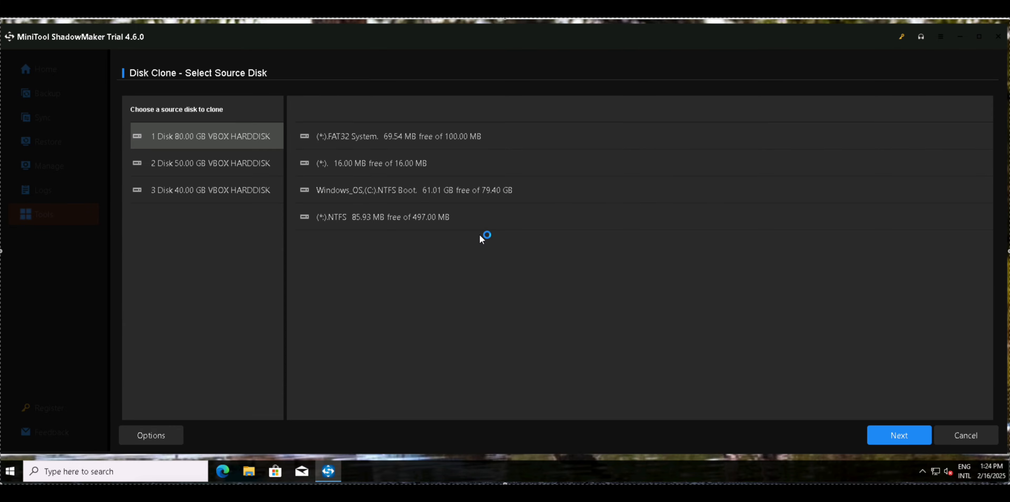
click(969, 435)
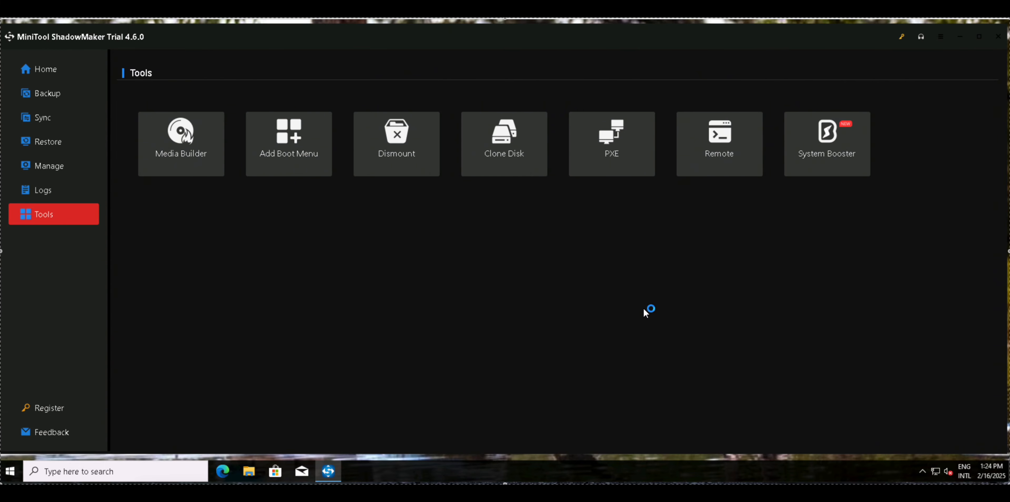
Look at the MiniTool Media Builder media type page and the PXE Client service window, closing both without changes.
click(625, 161)
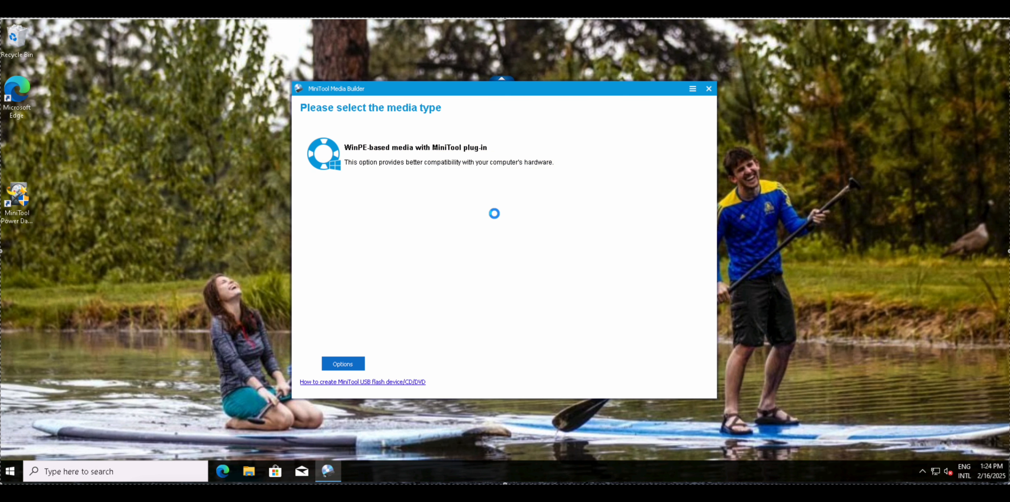
click(708, 89)
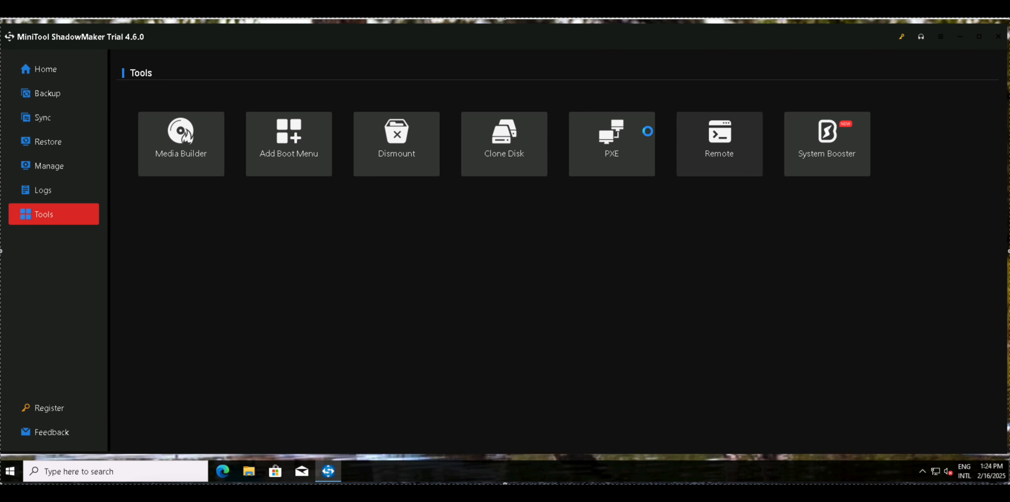
click(612, 147)
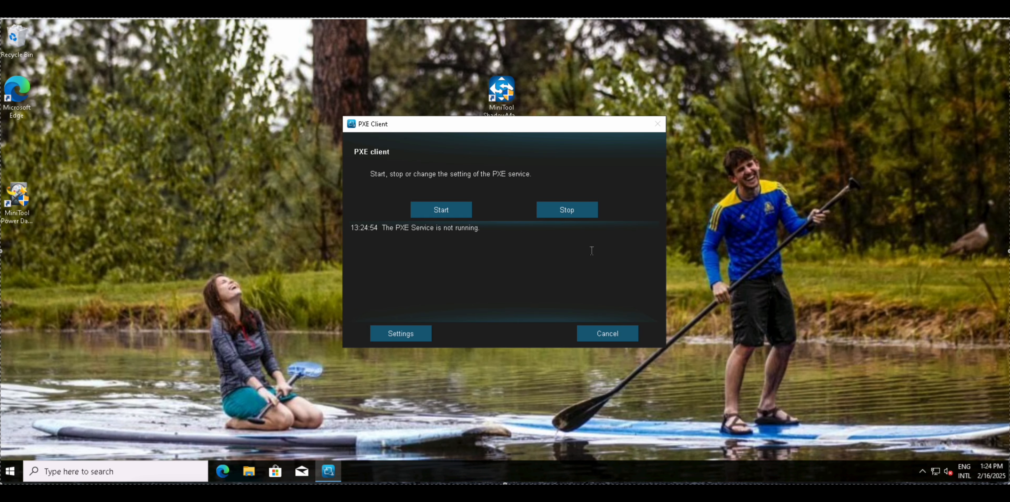
click(588, 334)
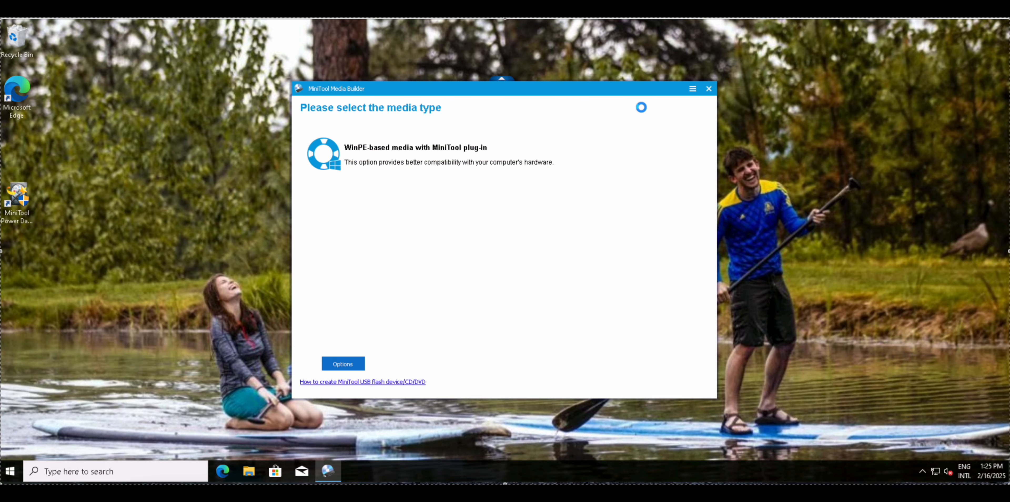
click(709, 89)
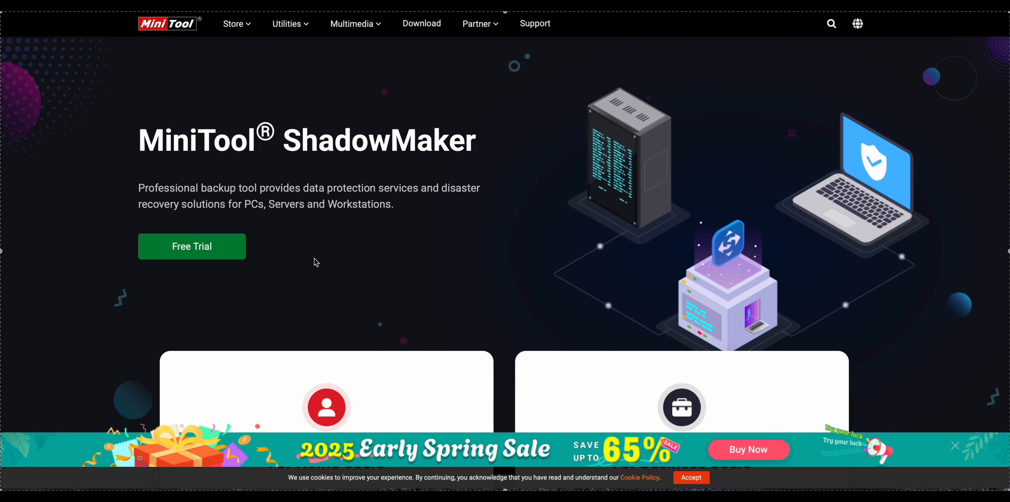
Switch to the browser and look over the home and business user sections on the MiniTool ShadowMaker product page.
scroll(317, 263, down, 4)
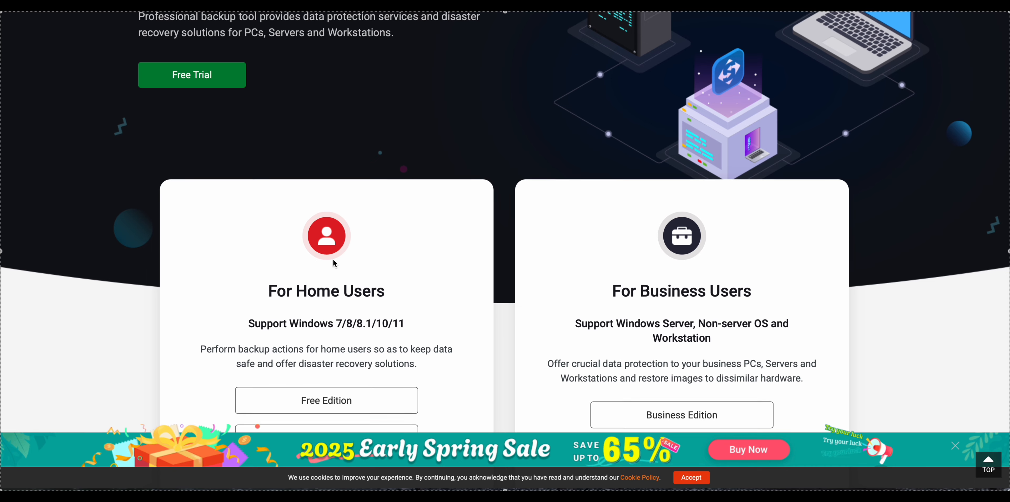
scroll(332, 260, up, 4)
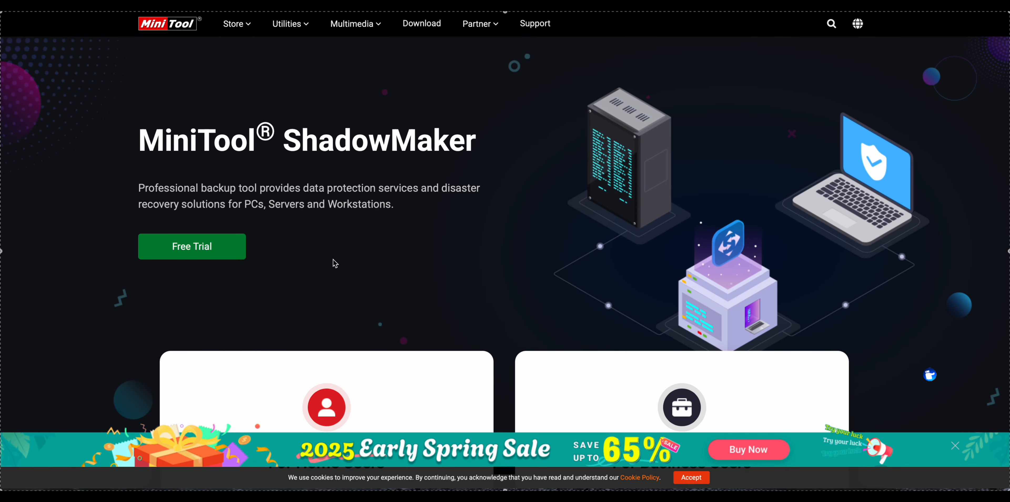